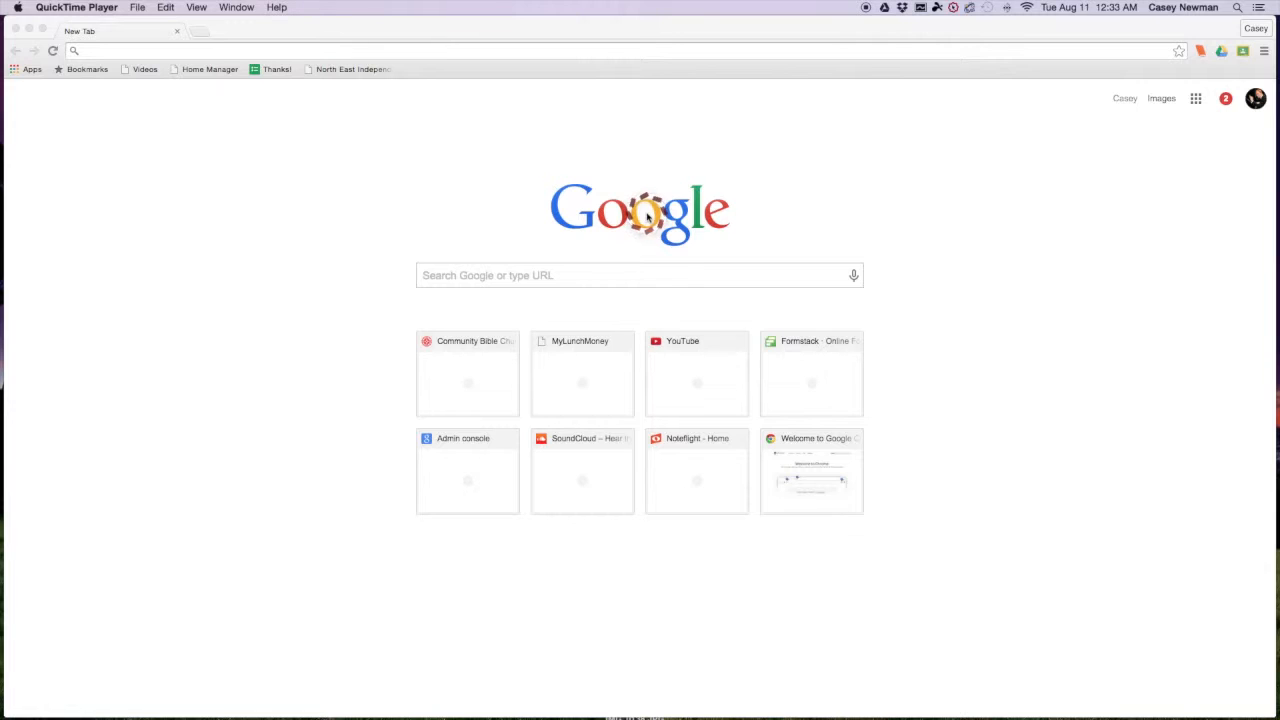
- Search for 'google form' and open the Google Forms product page
click(121, 51)
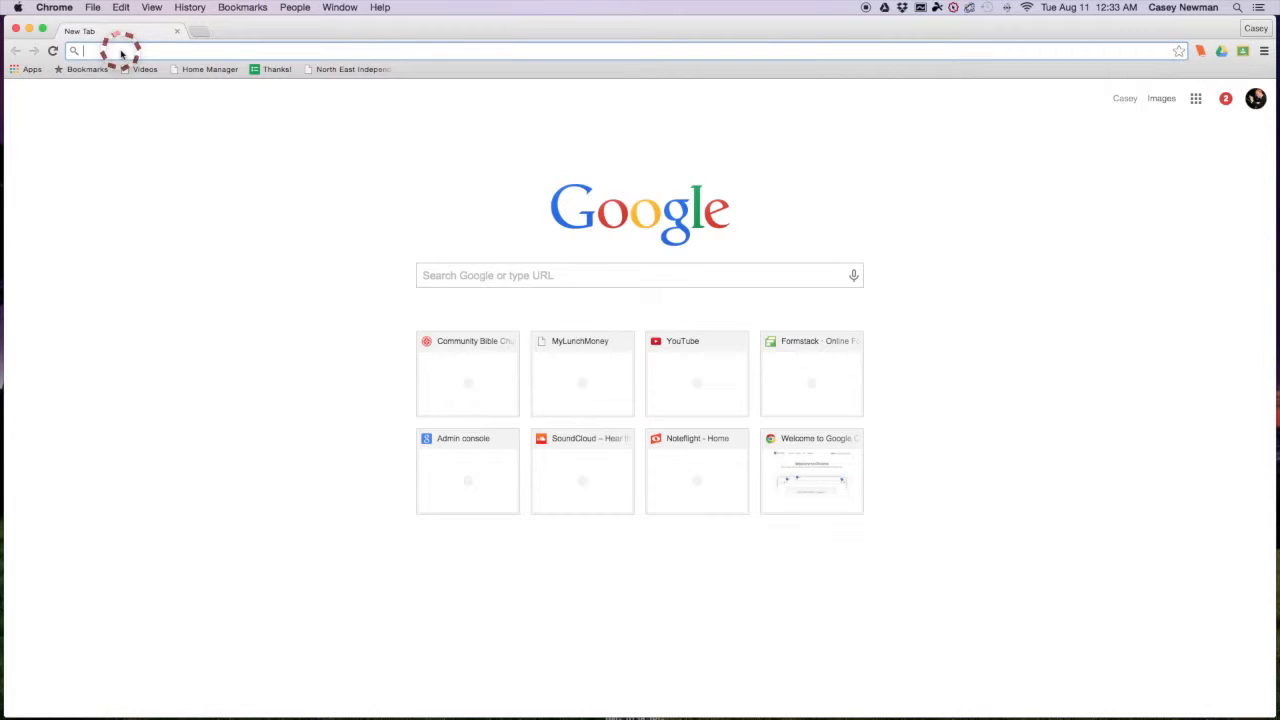
text(google form)
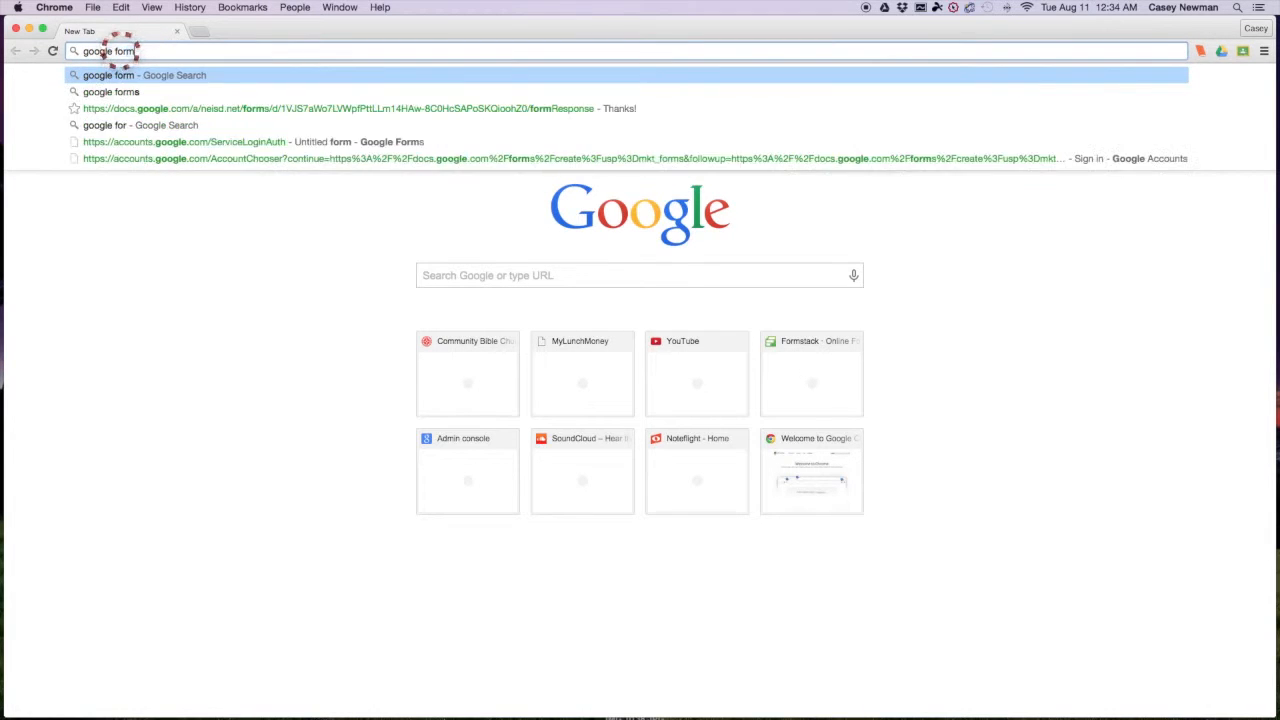
key(Return)
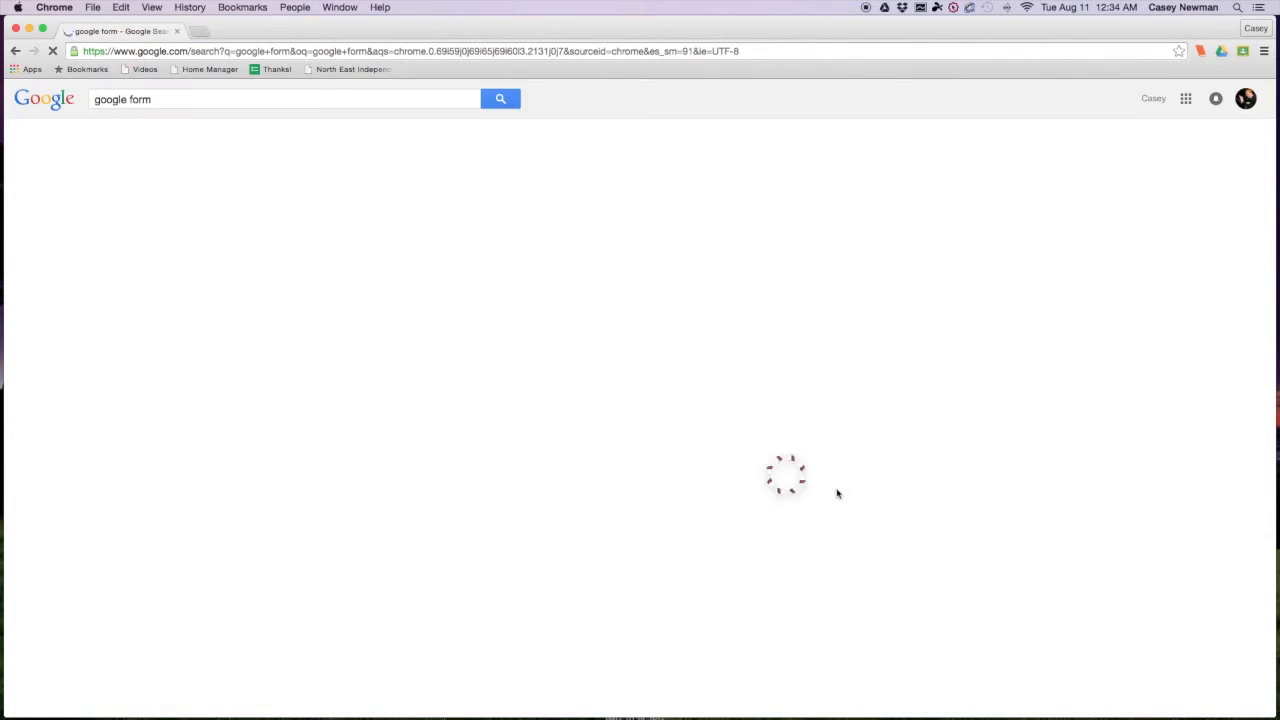
click(323, 205)
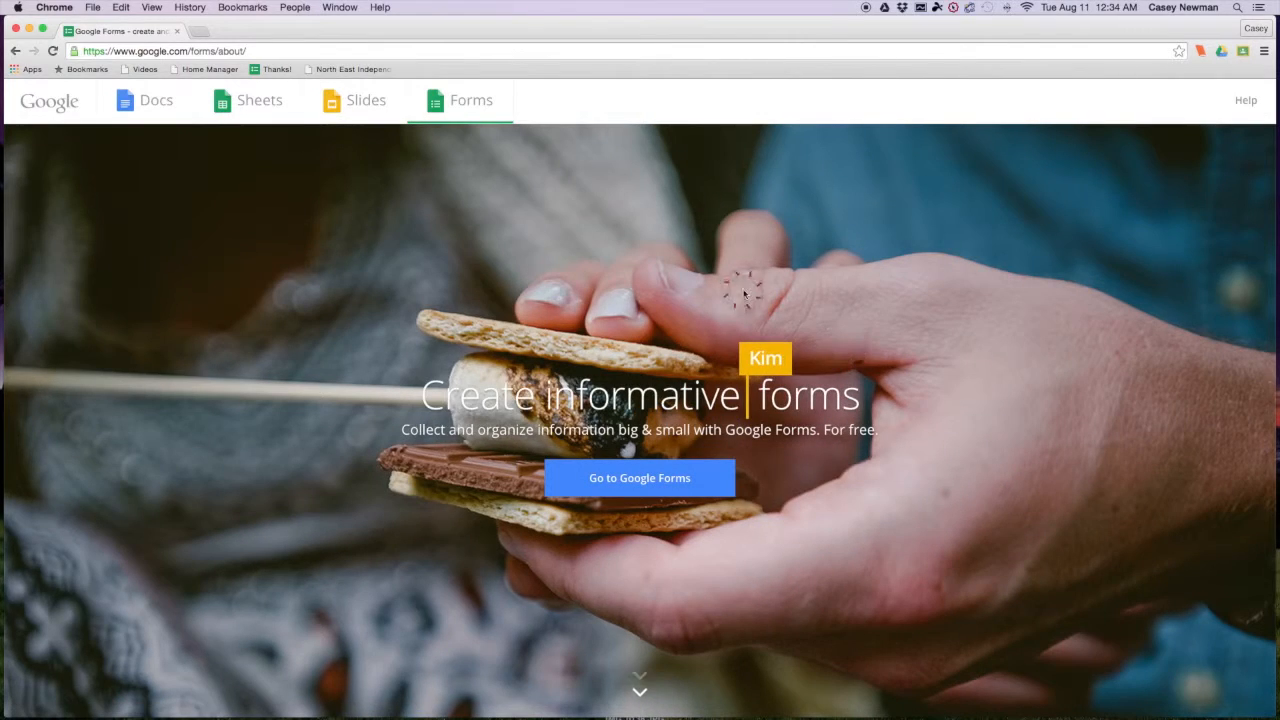
- Enter Google Forms with the school district account to create a blank form
click(653, 483)
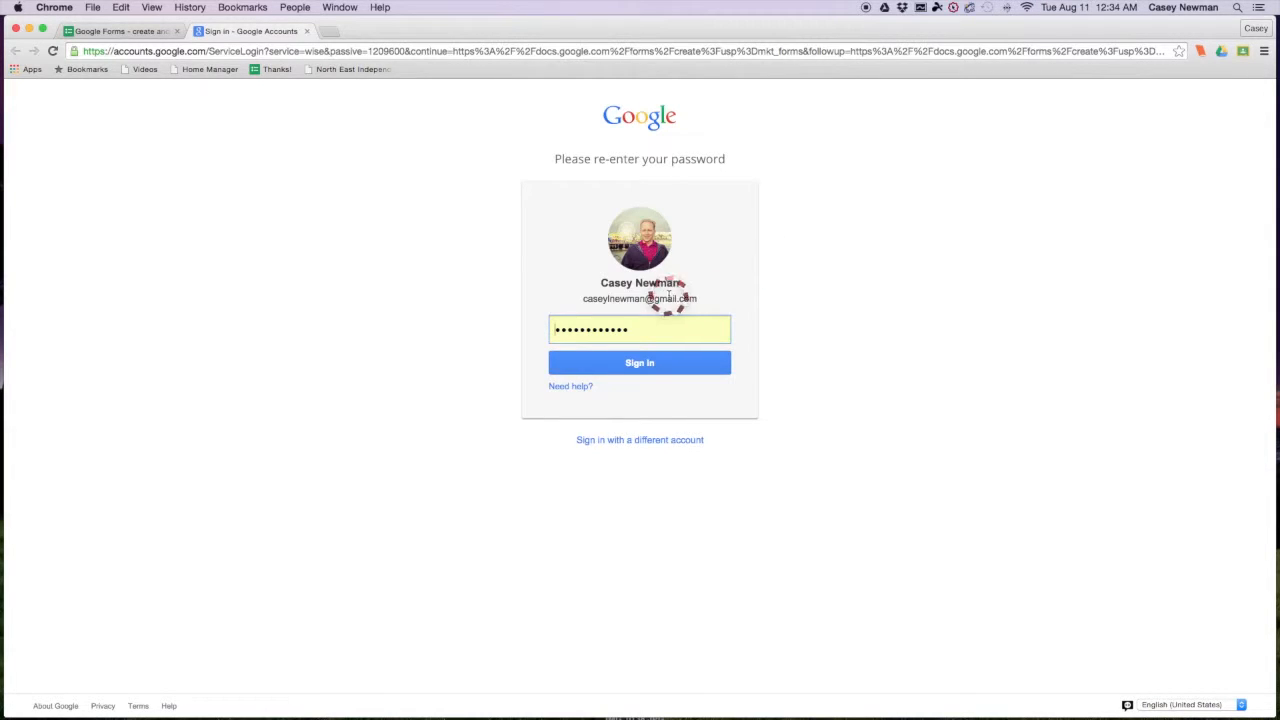
click(644, 442)
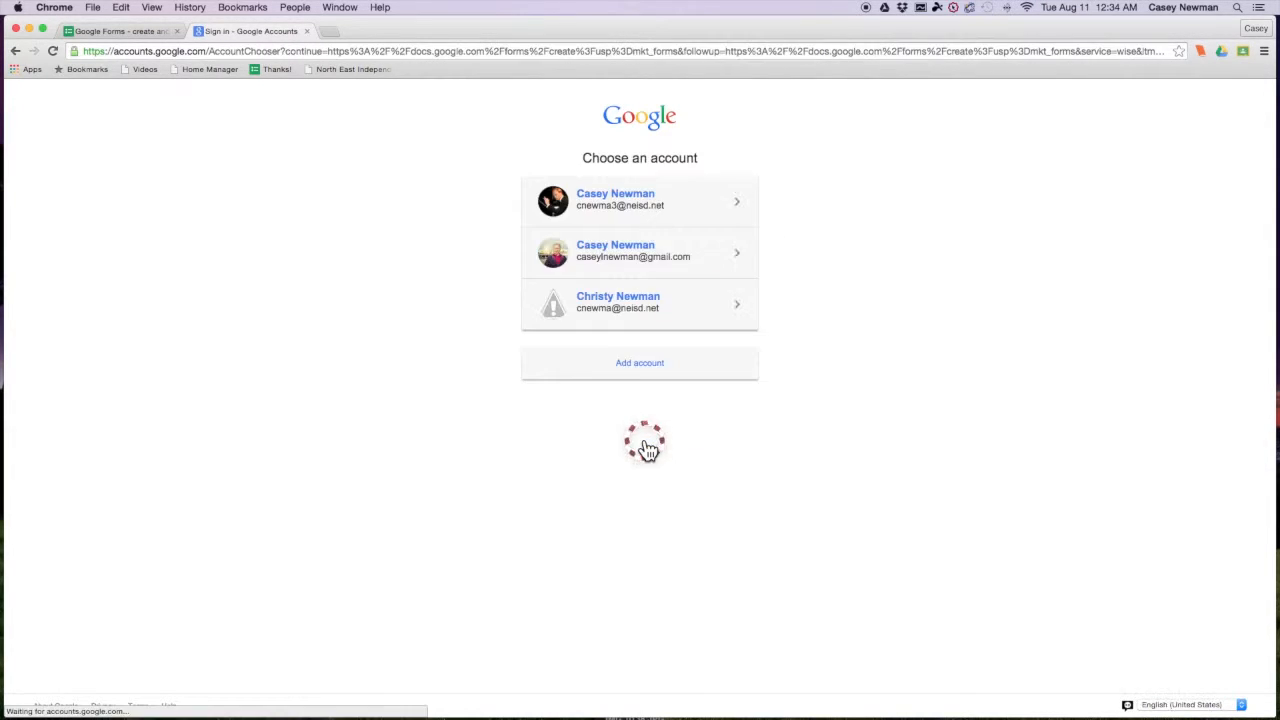
click(624, 207)
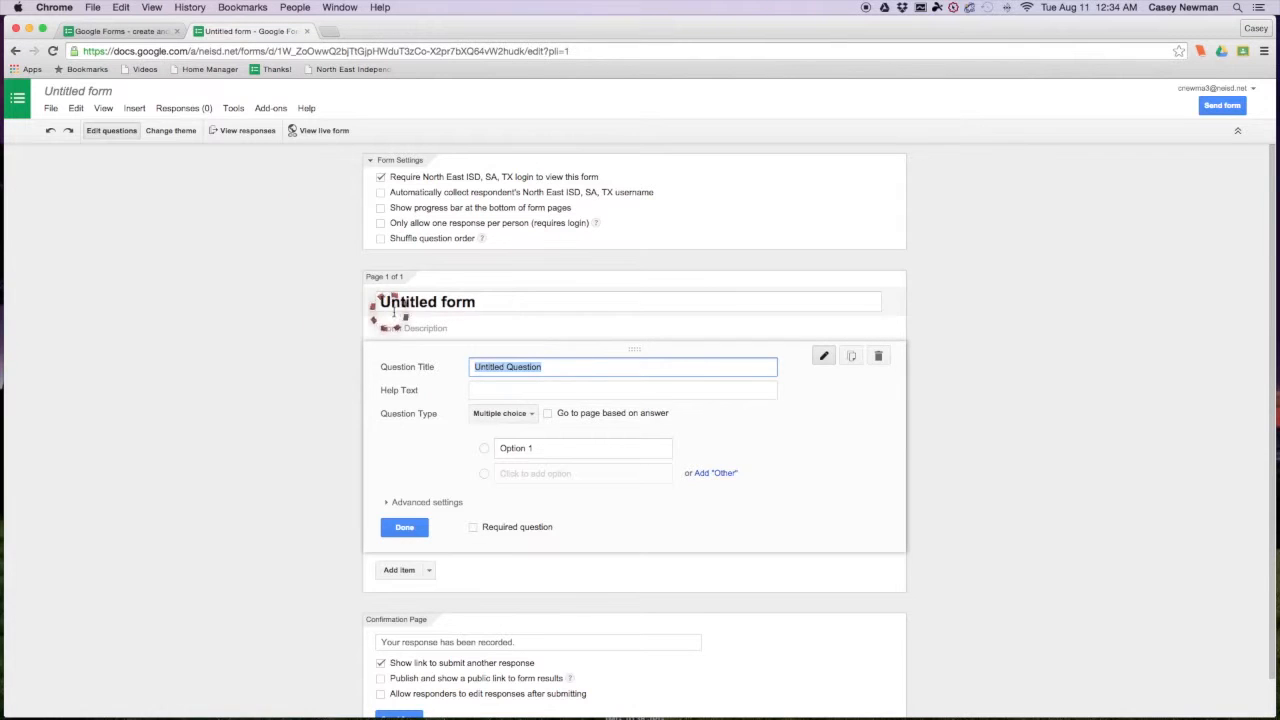
- Drop the North East ISD login requirement and title the form 'Membership 2015'
click(381, 178)
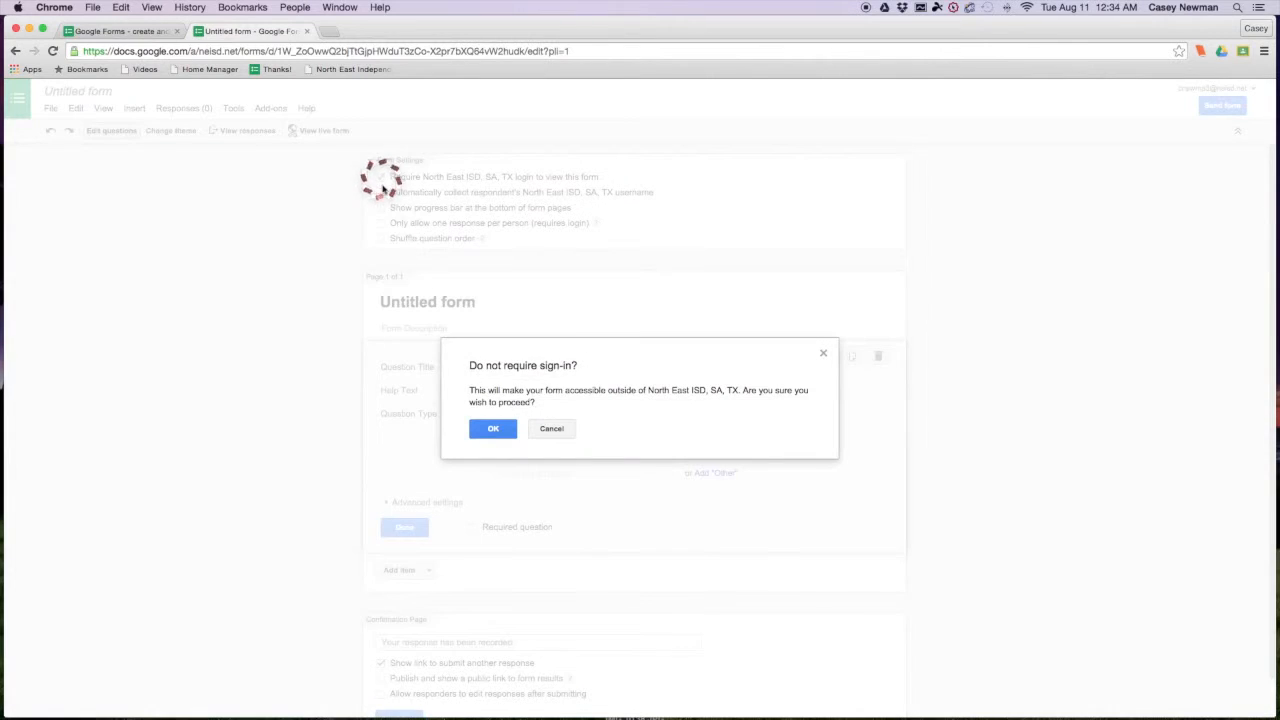
click(496, 429)
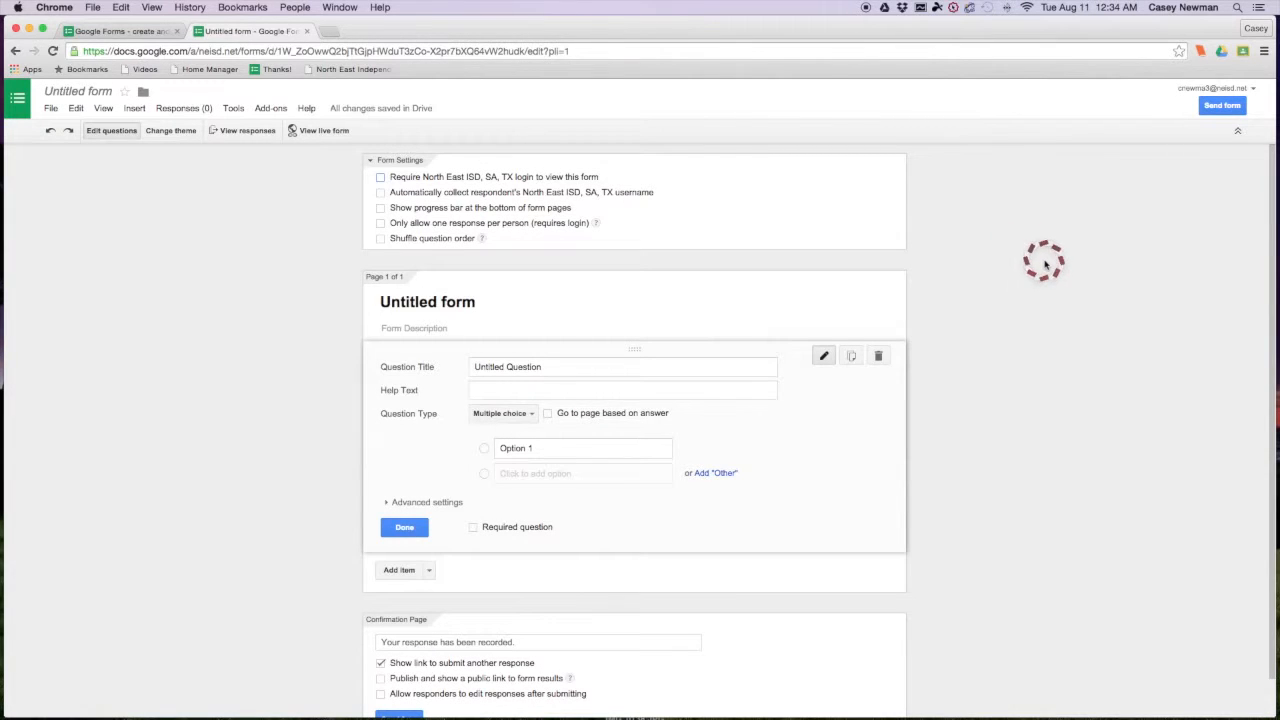
click(430, 290)
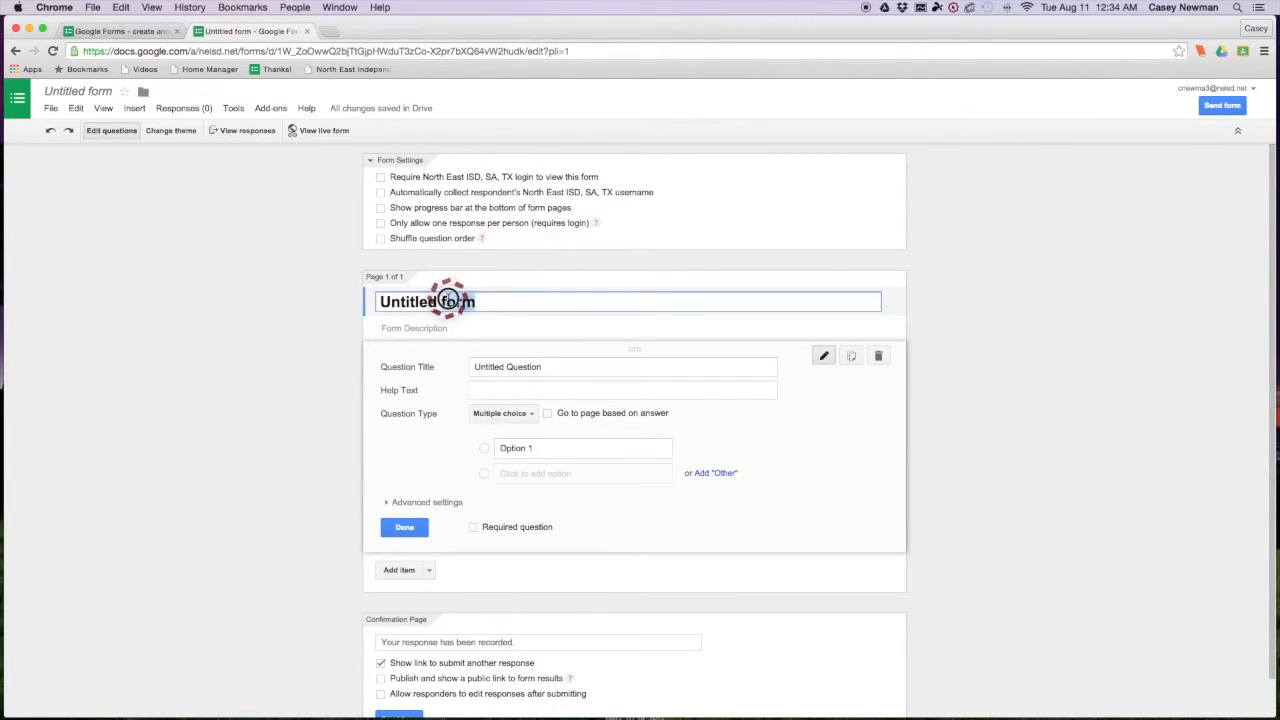
text(Membership 2015)
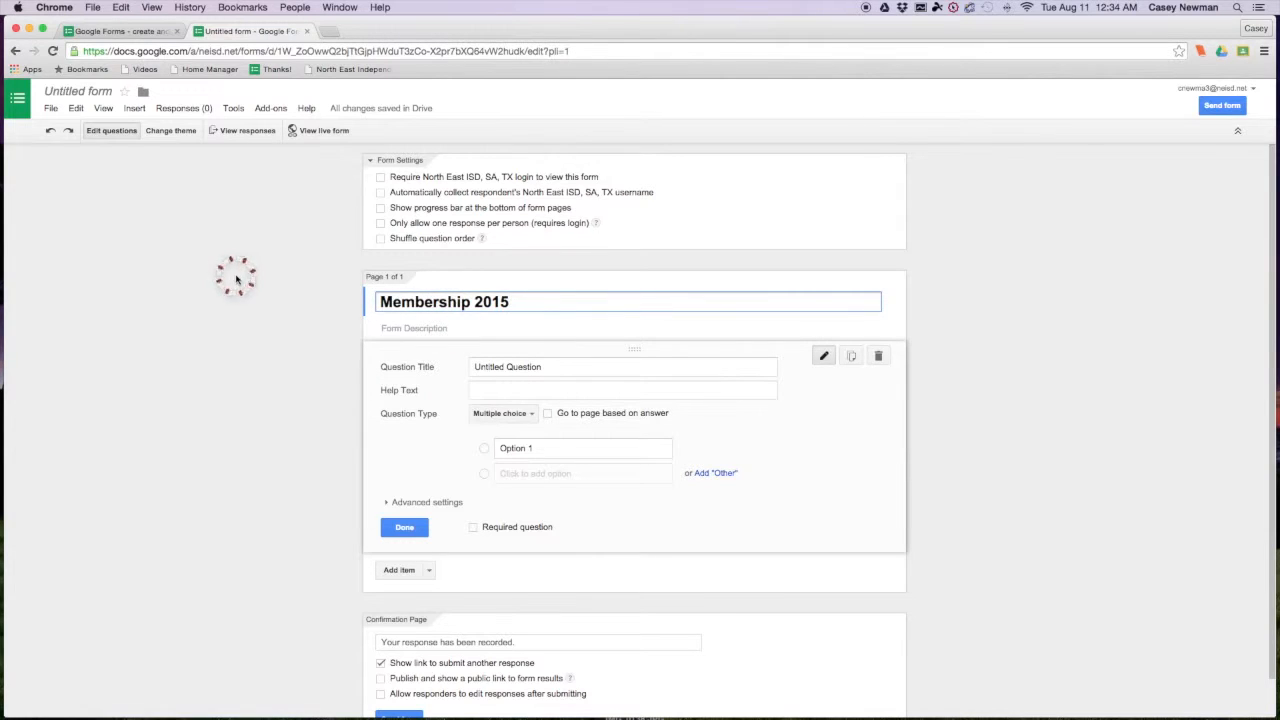
click(236, 278)
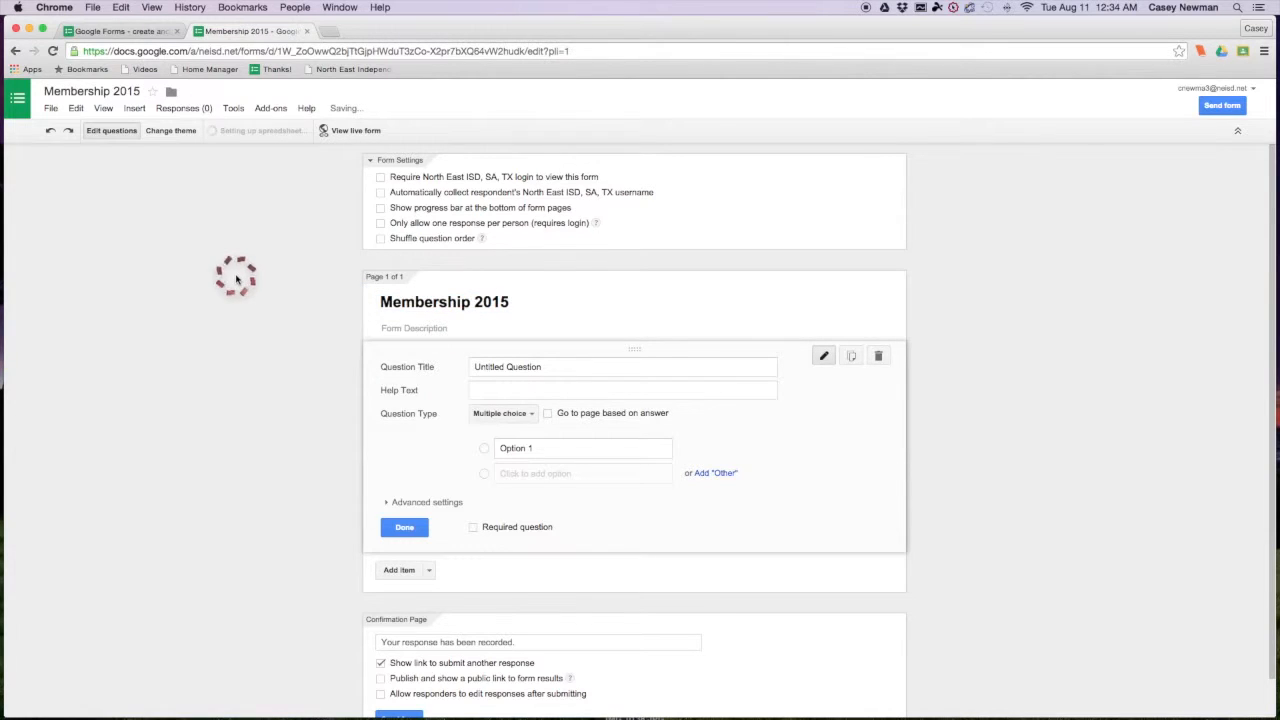
- Turn the default first question into a required Text question titled 'First Name'
click(514, 370)
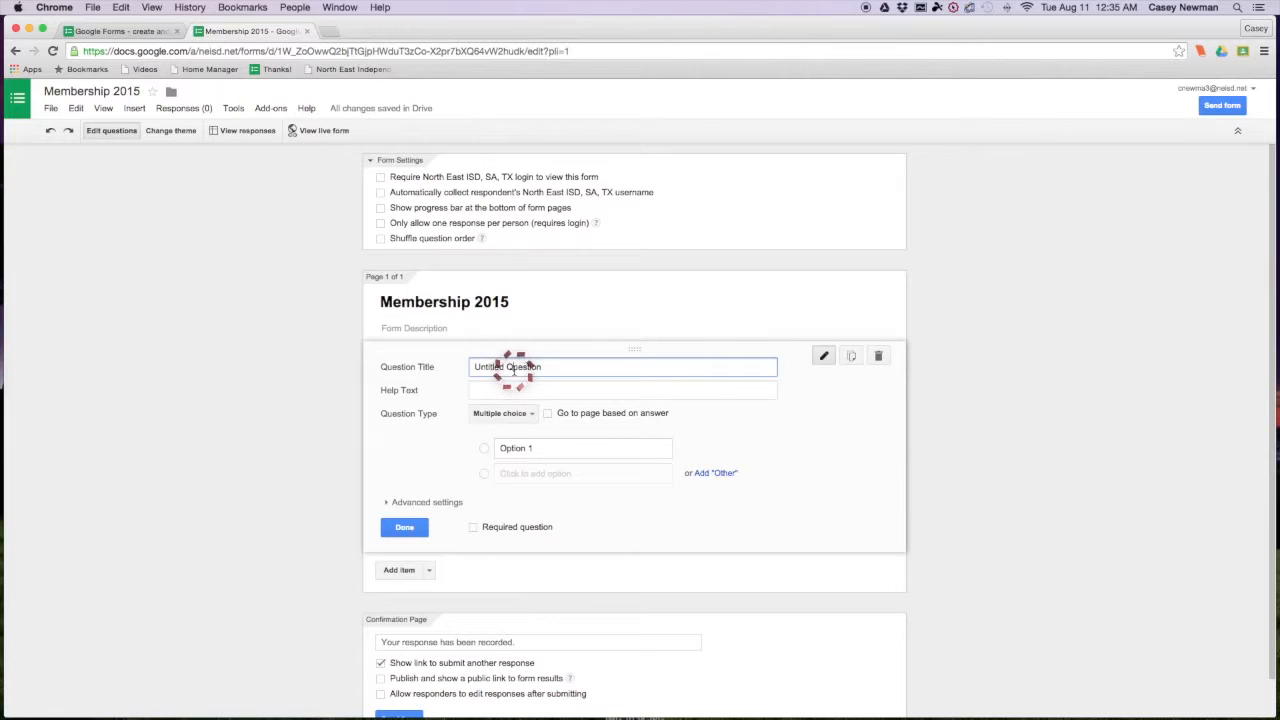
text(Fis)
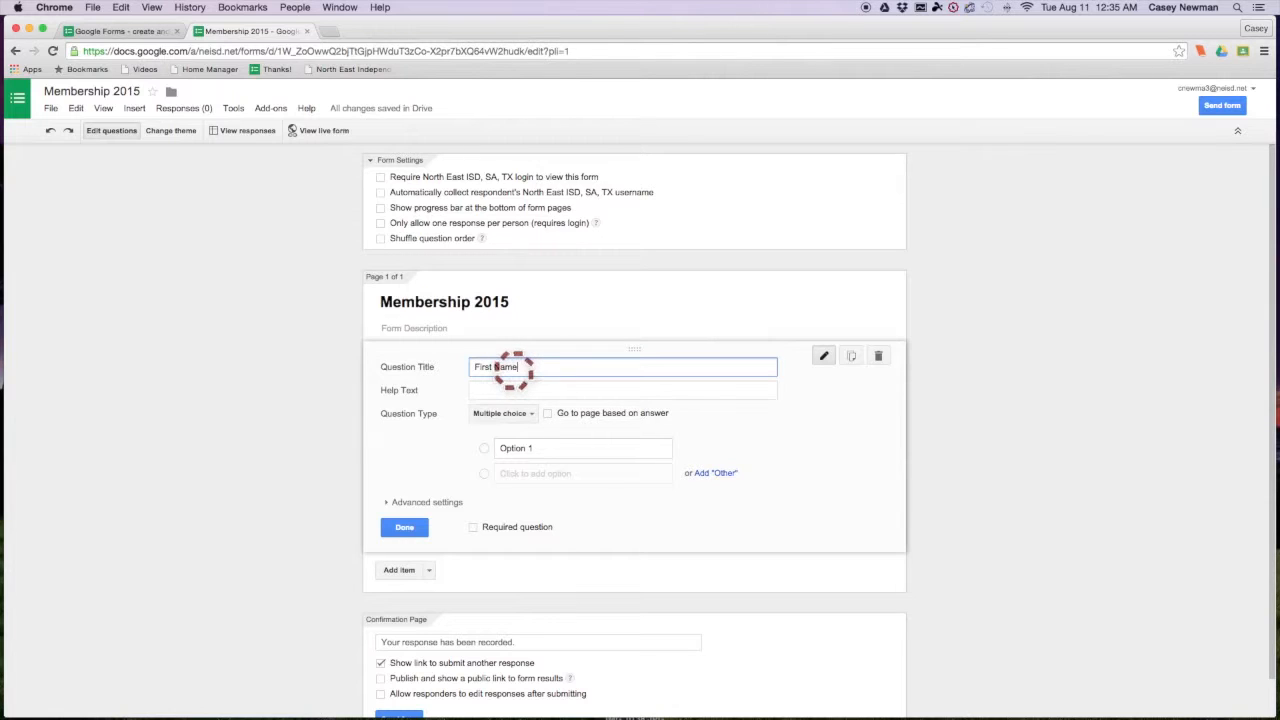
click(505, 412)
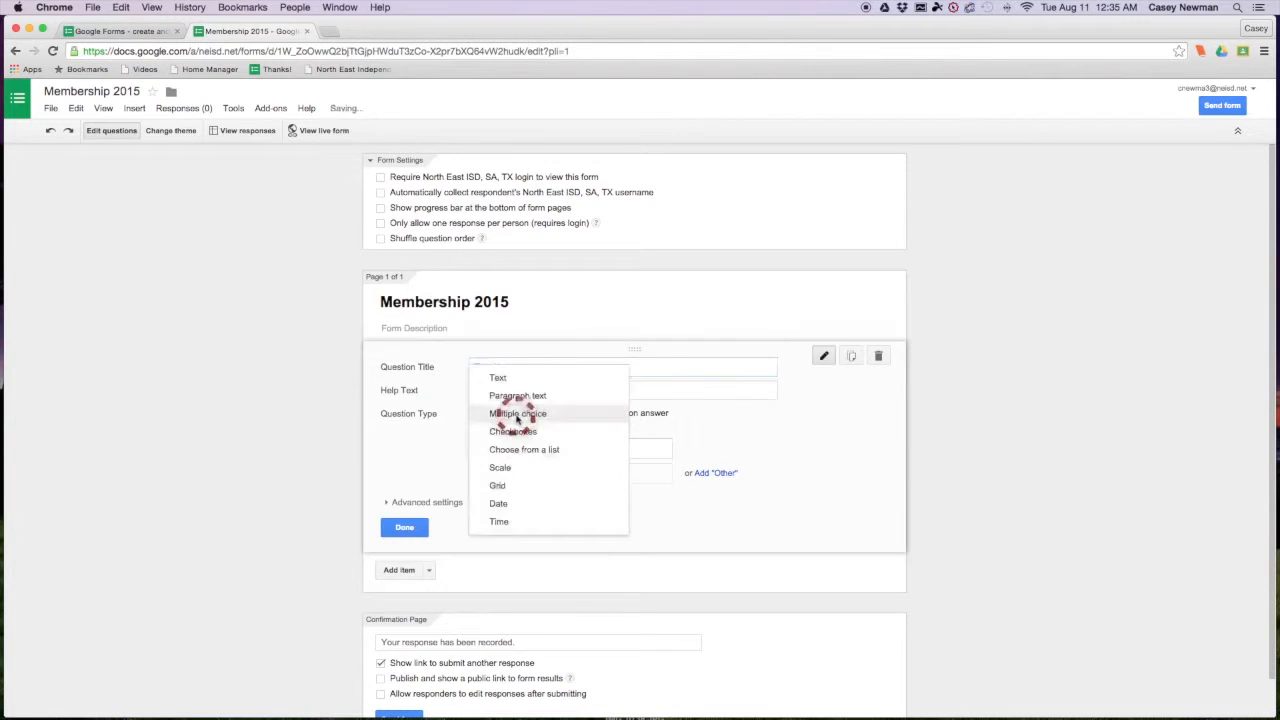
click(505, 378)
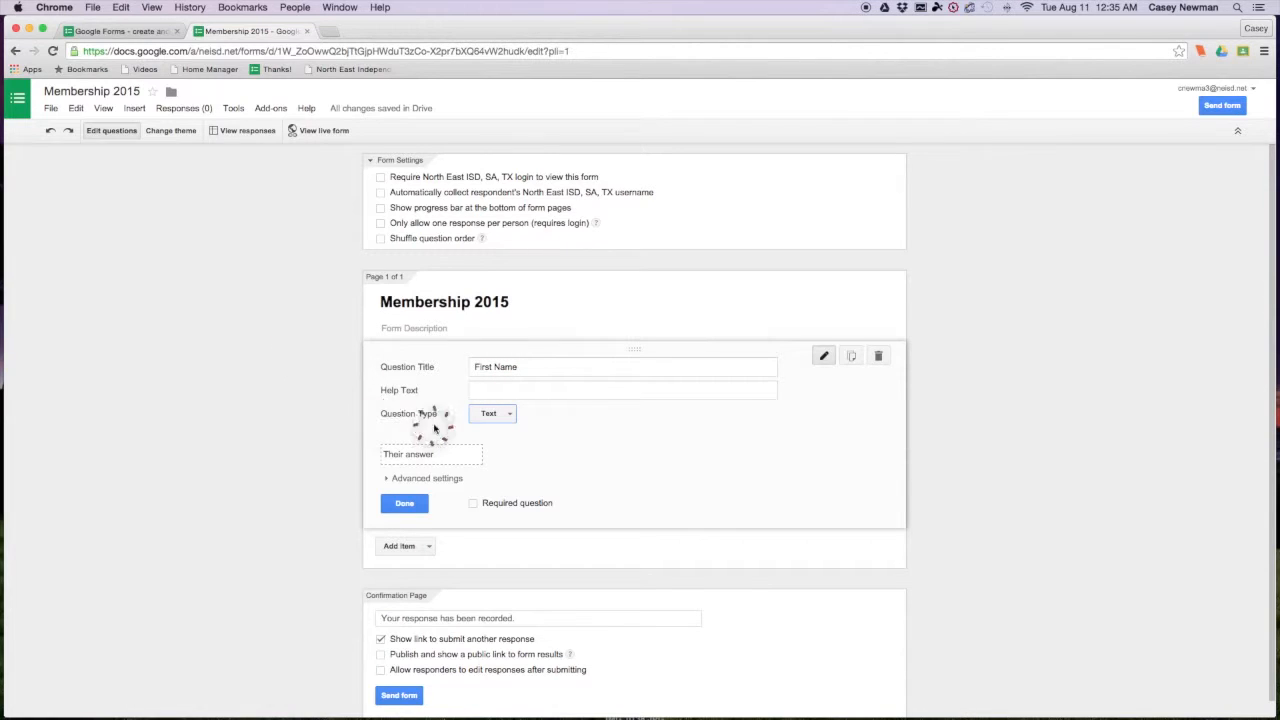
click(497, 414)
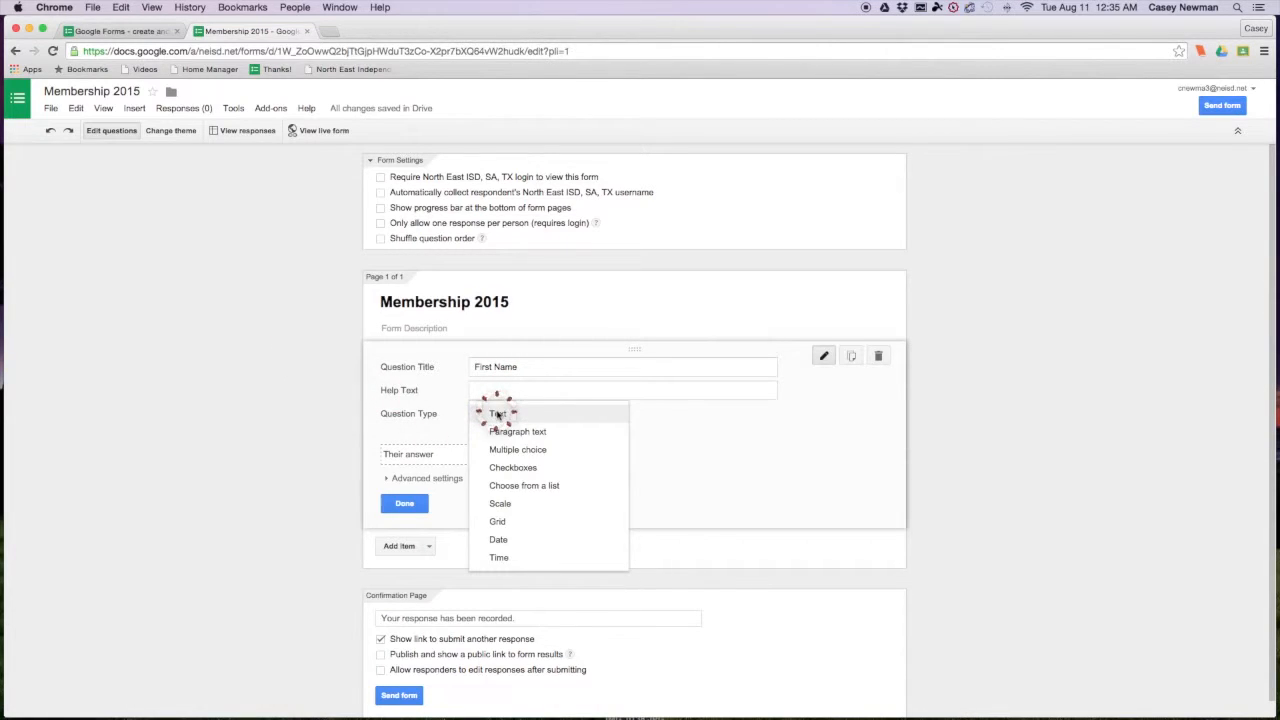
click(497, 414)
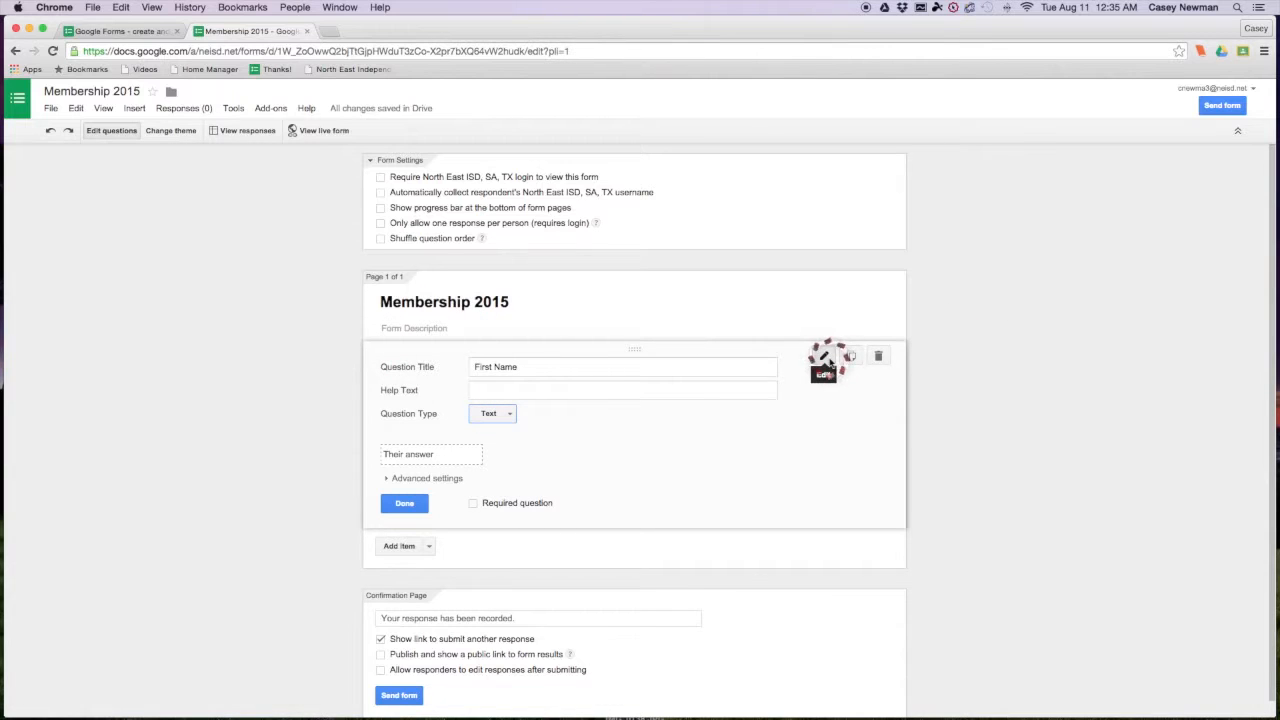
click(853, 358)
click(879, 358)
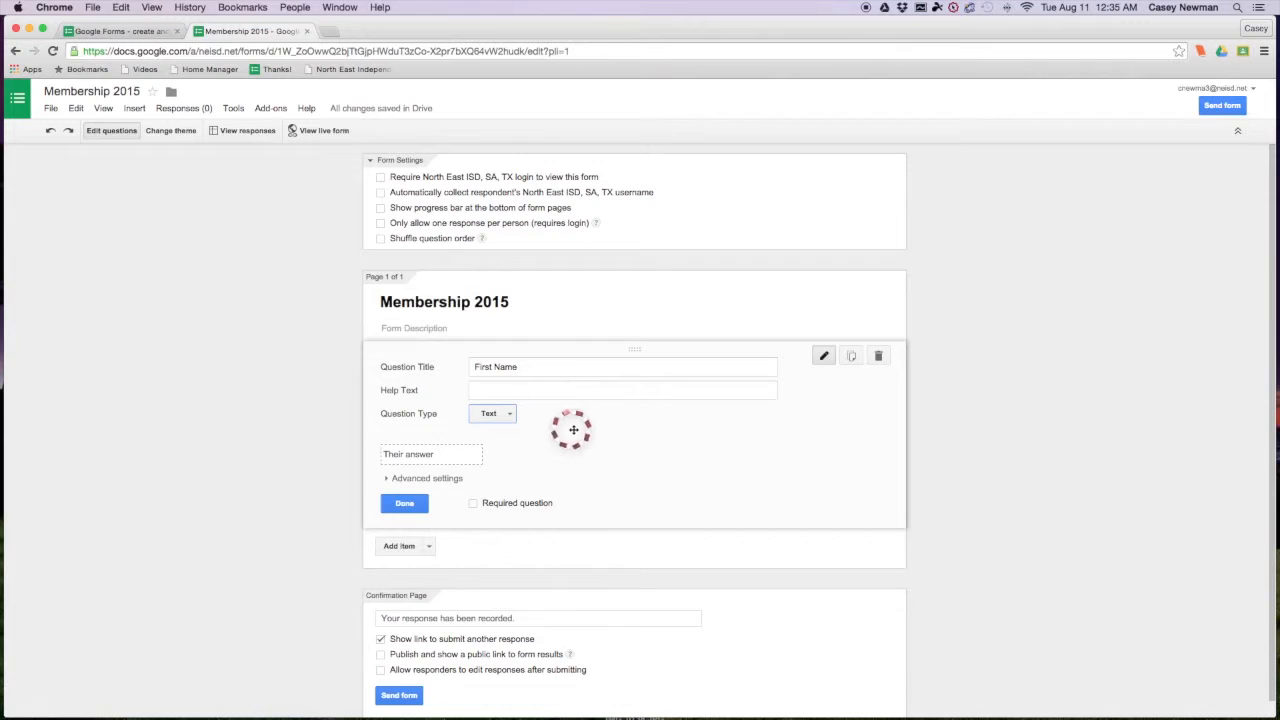
click(473, 503)
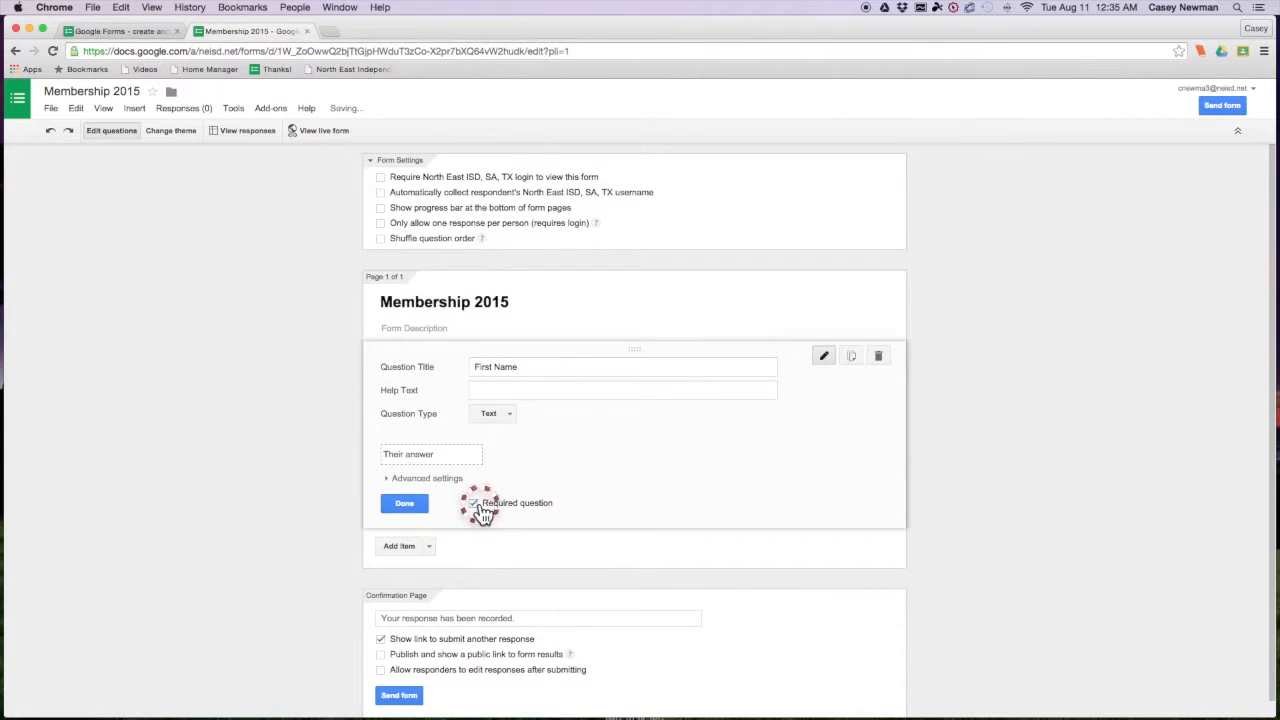
click(404, 503)
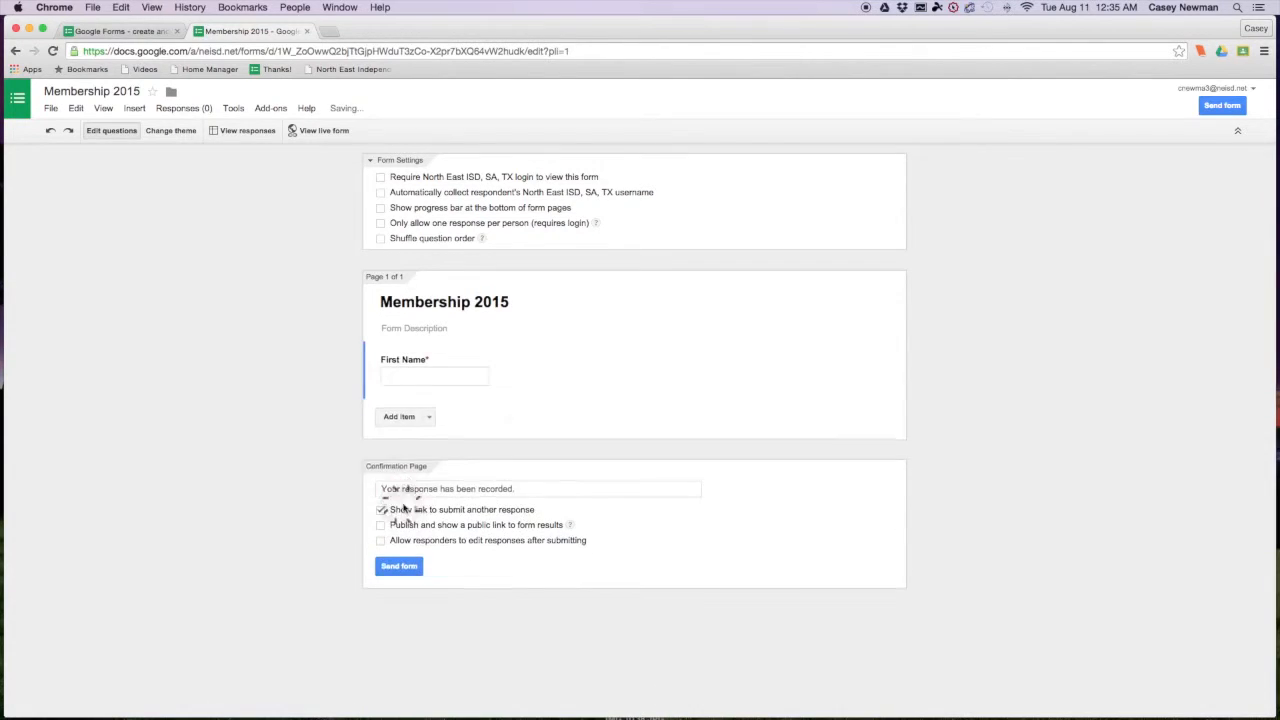
- Add a required Text question titled 'Last Name' below First Name
click(408, 422)
click(527, 424)
text(Last Name)
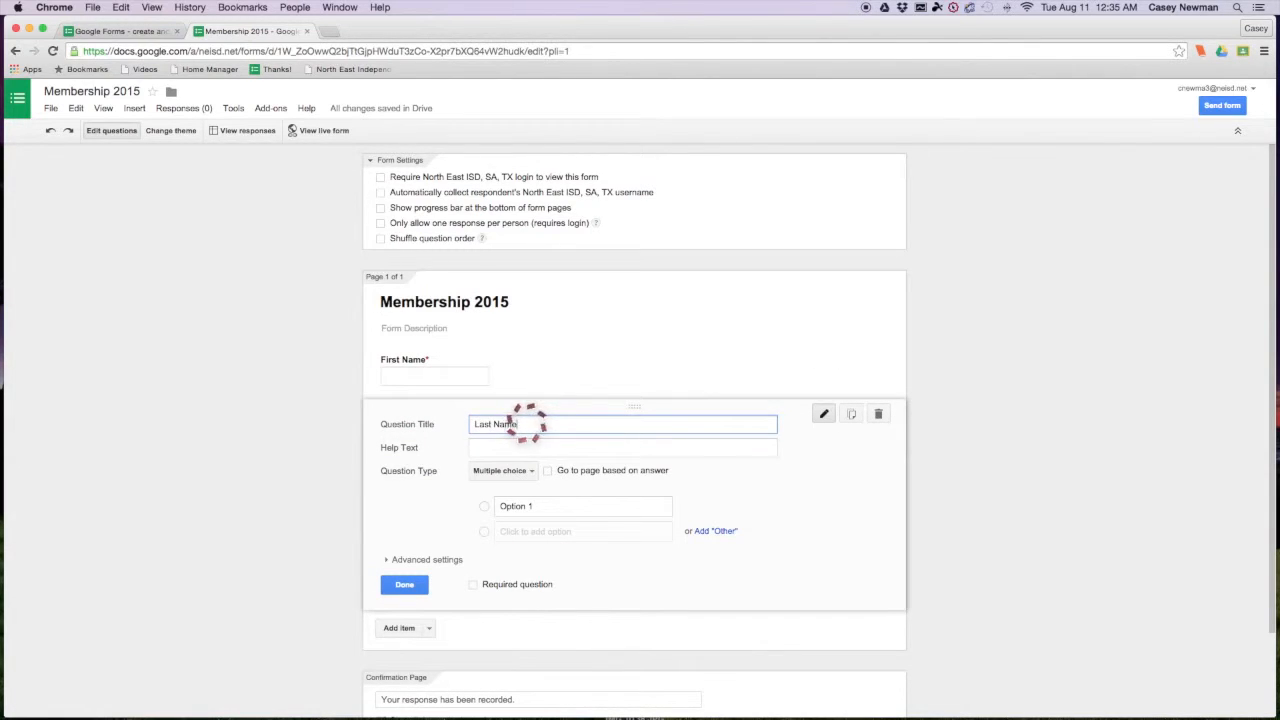
click(505, 470)
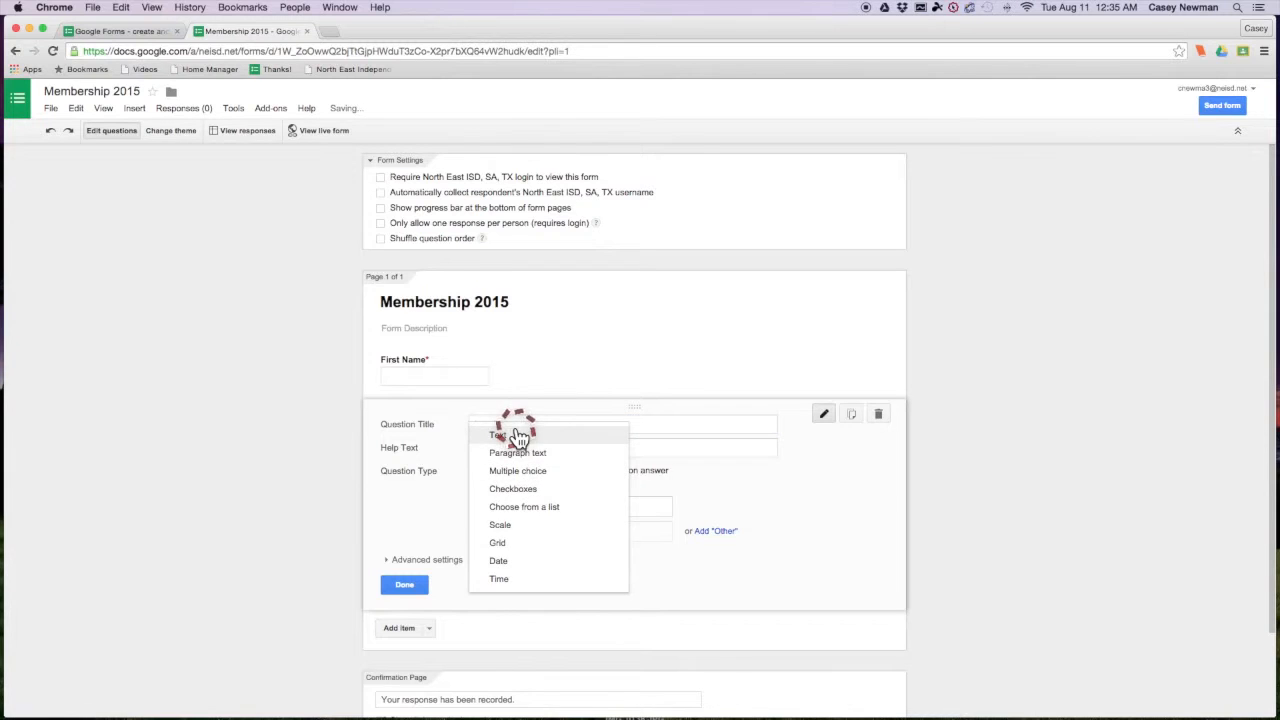
click(515, 434)
click(473, 560)
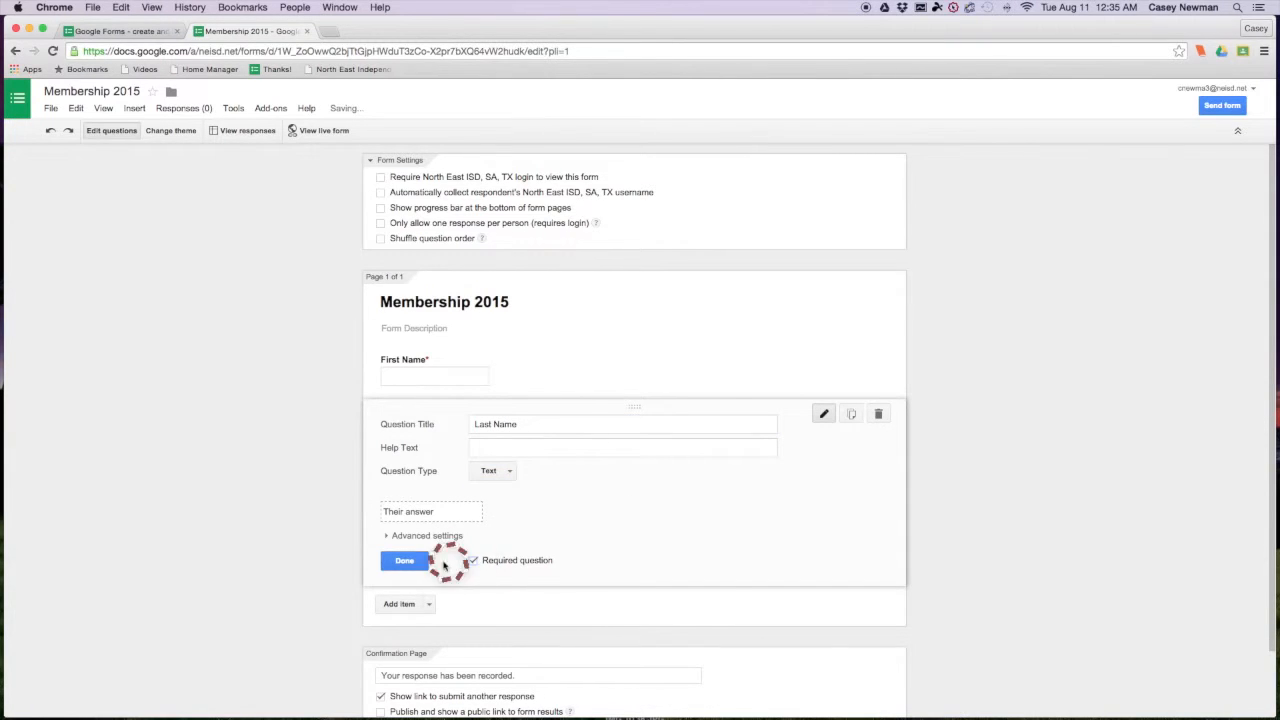
click(420, 560)
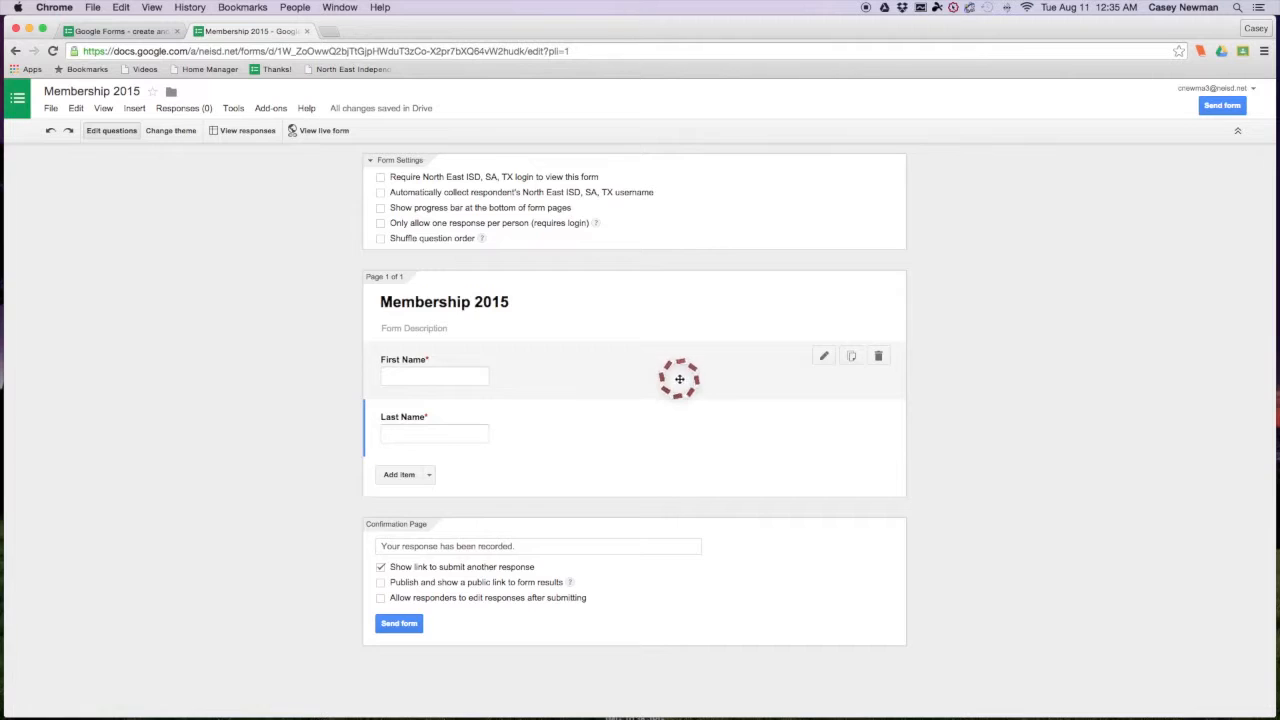
- Add a third question titled 'T Shirt Size'
click(379, 473)
click(565, 480)
text(T Shirt Size)
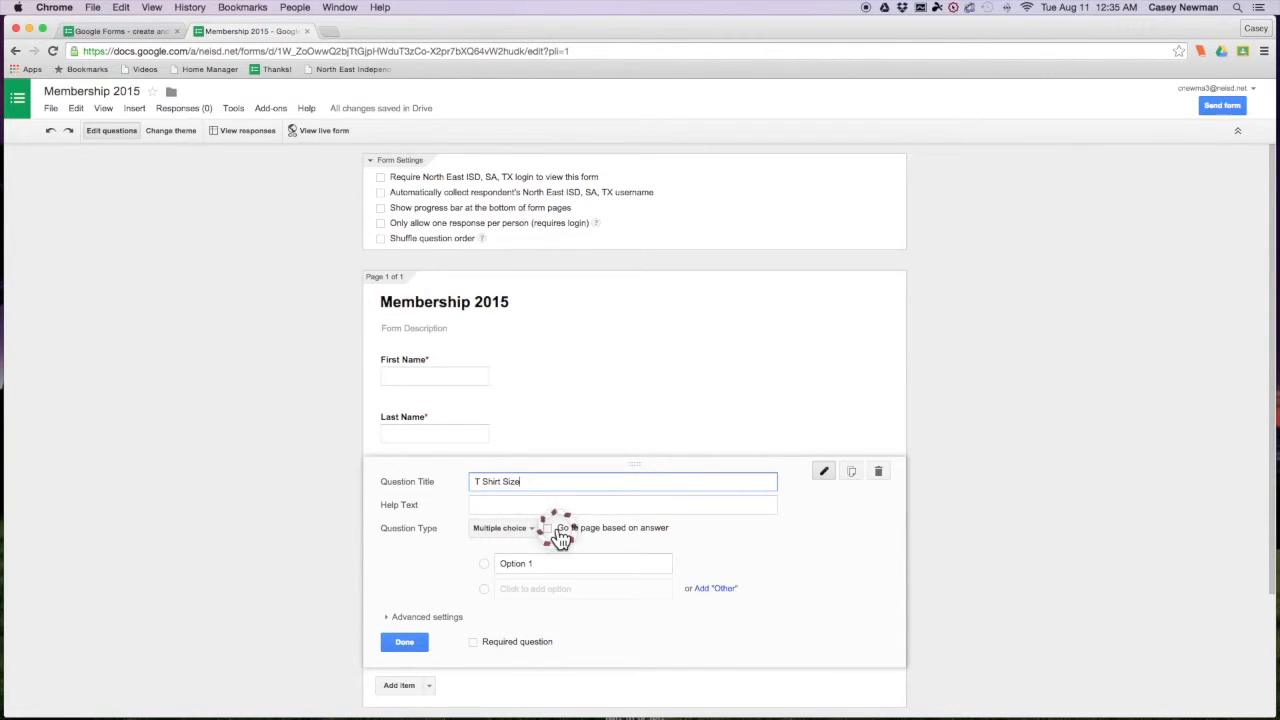
- Give T Shirt Size the choices YL, AS and AM and mark it required
click(514, 563)
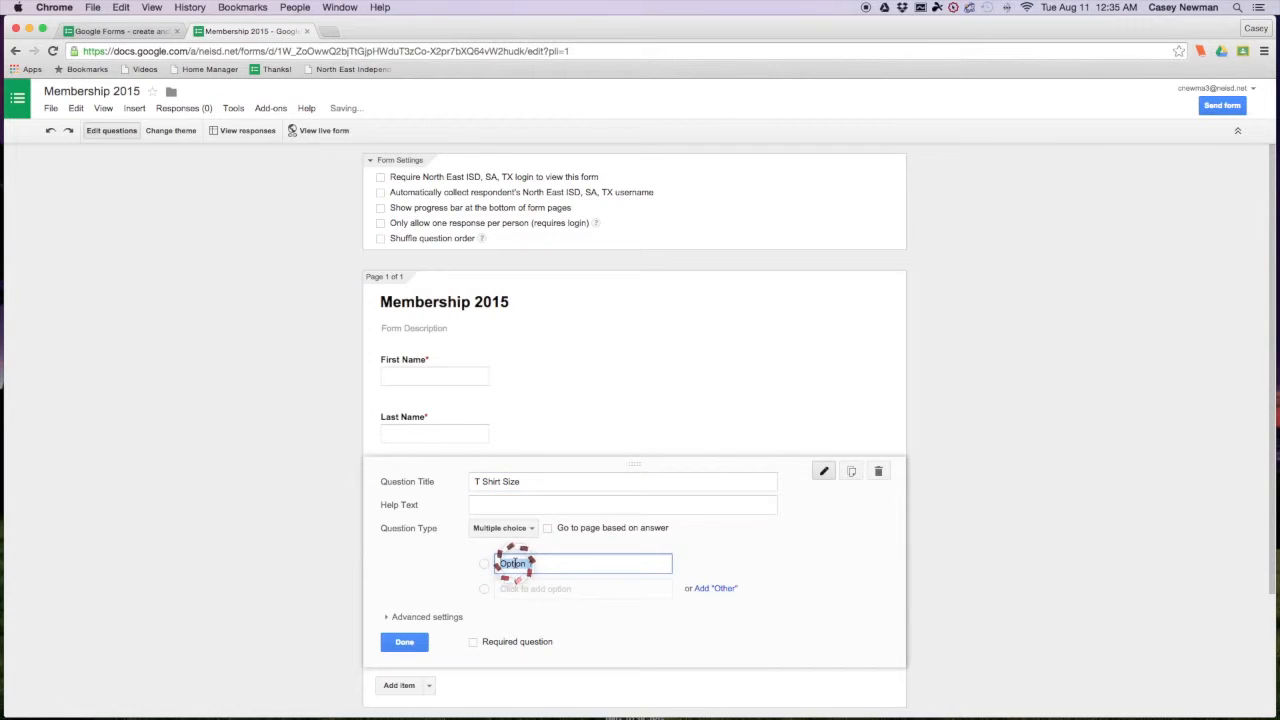
text(YL)
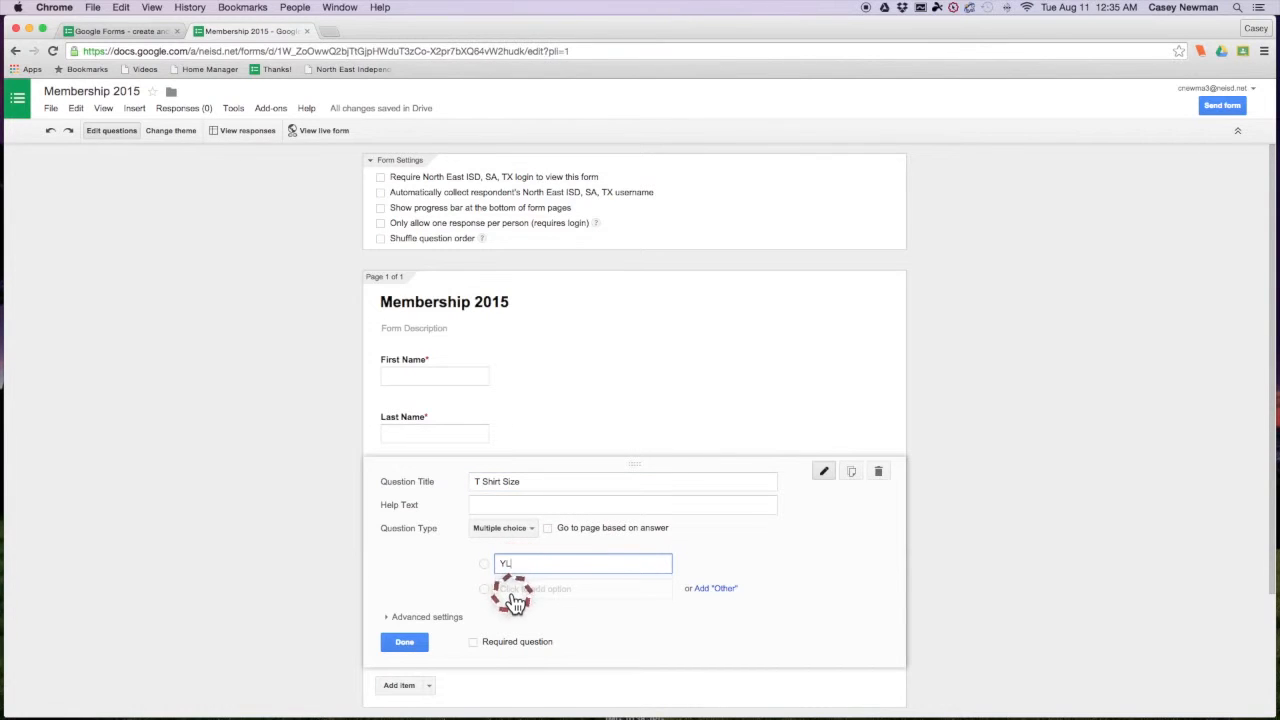
click(514, 588)
text(A)
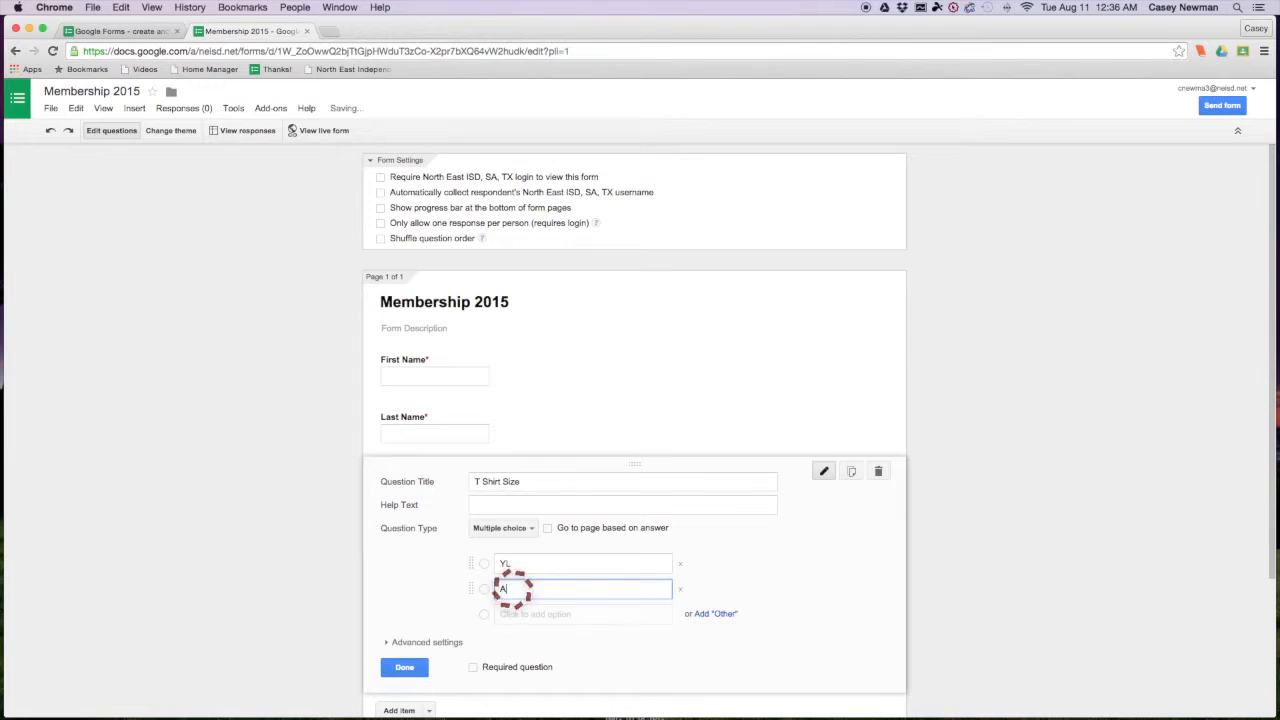
text(S)
click(513, 614)
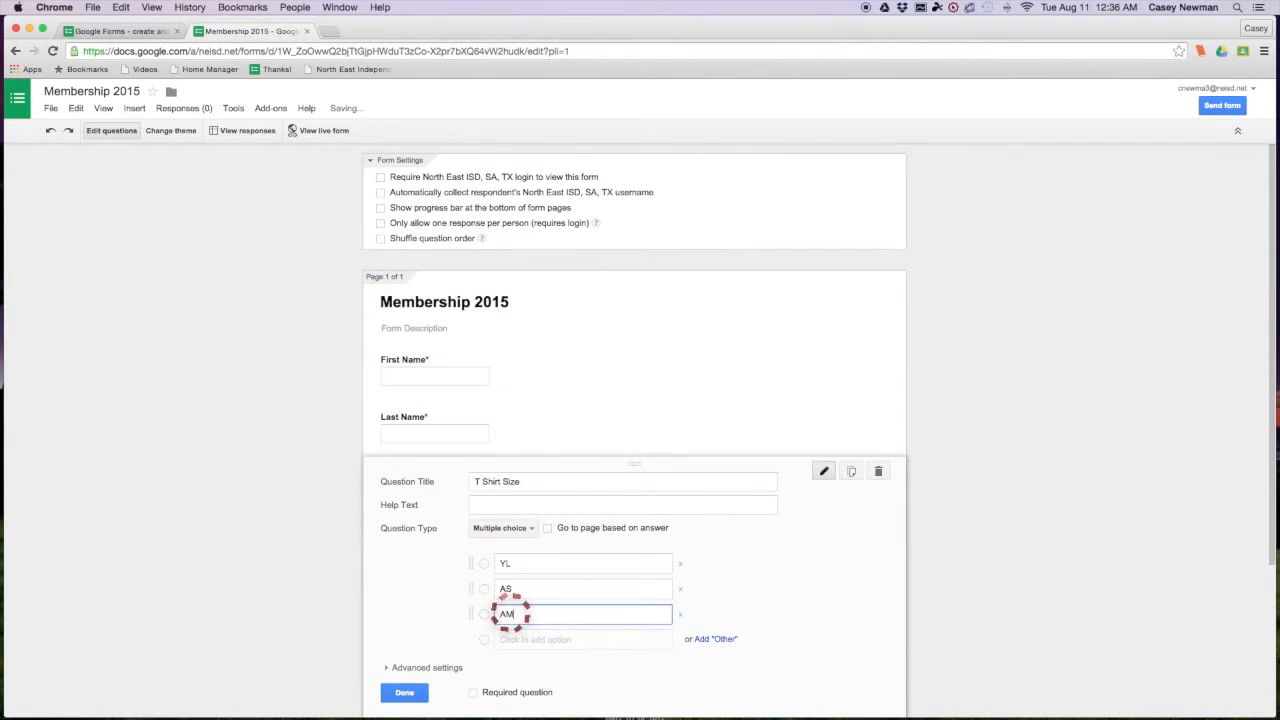
click(476, 694)
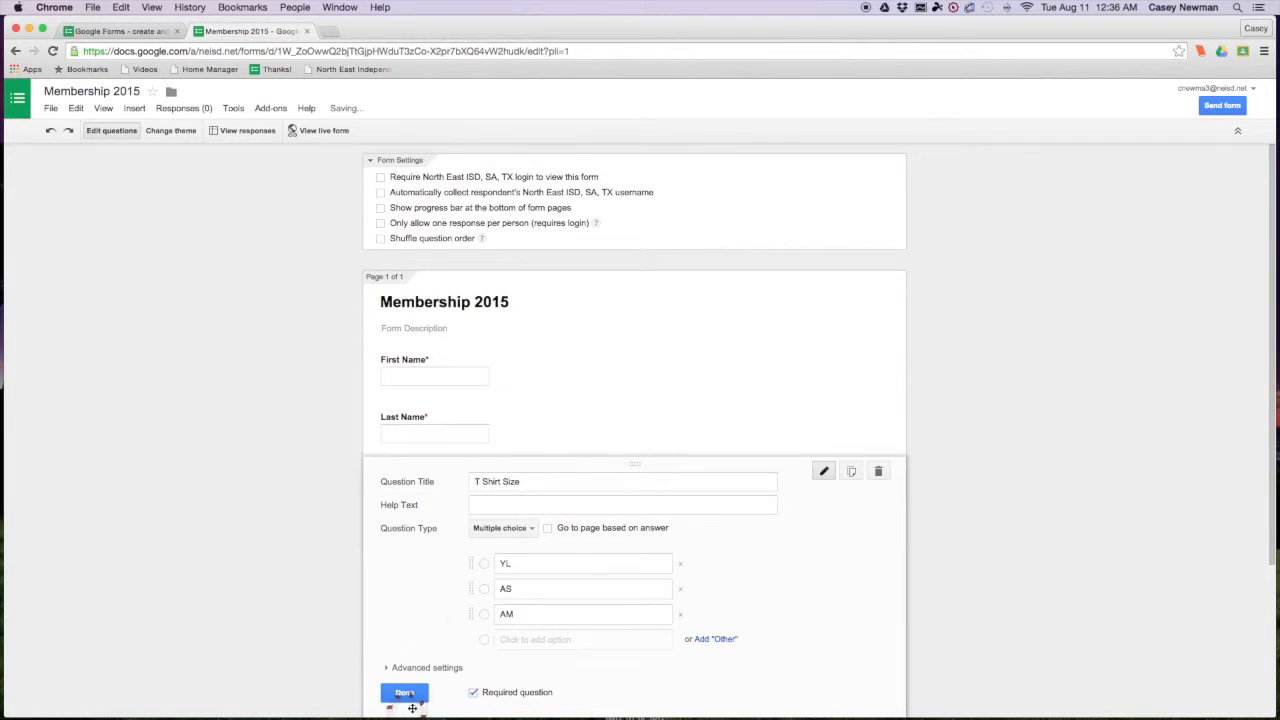
click(408, 700)
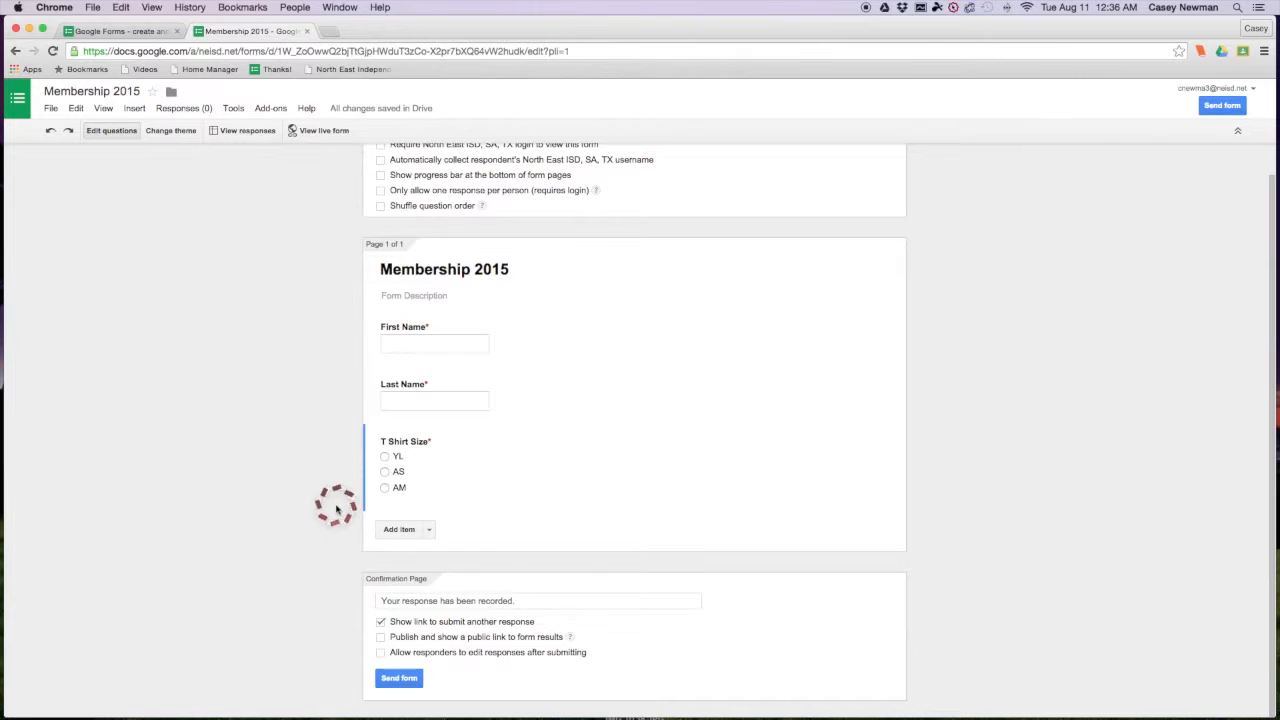
- Add a new question titled 'Instrument' below T Shirt Size
click(399, 529)
click(530, 538)
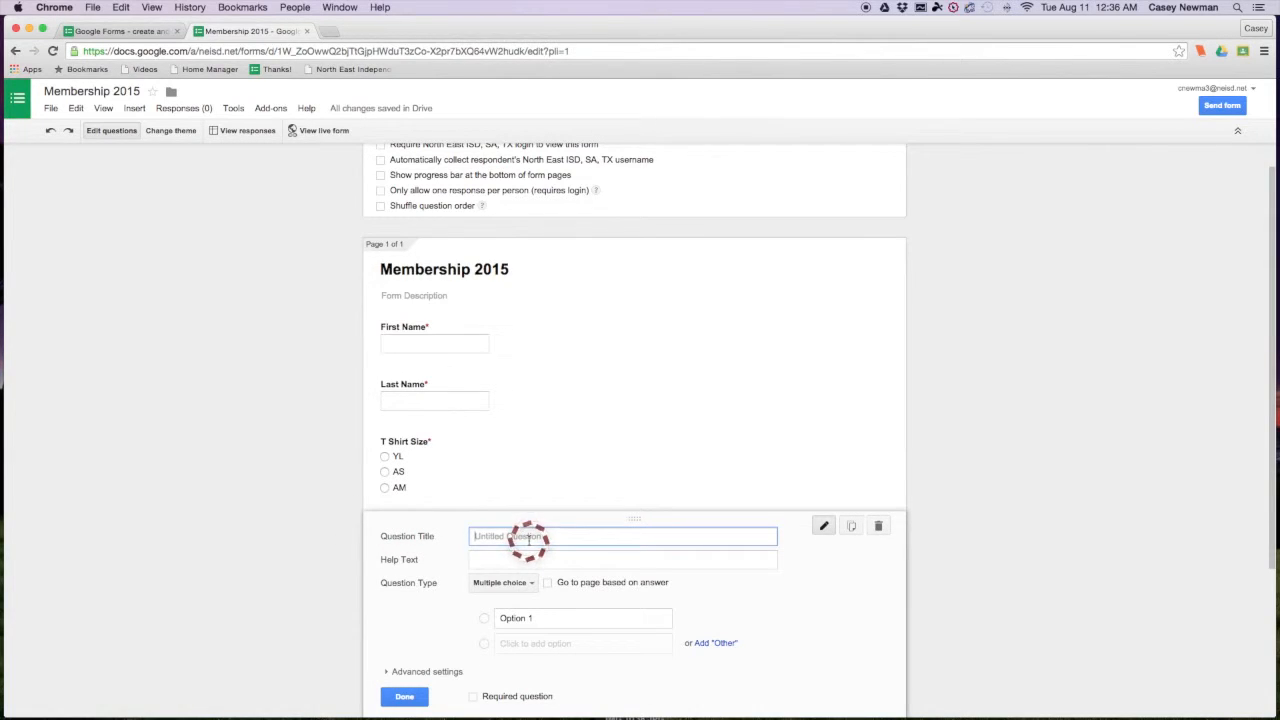
text(Instrument)
click(526, 584)
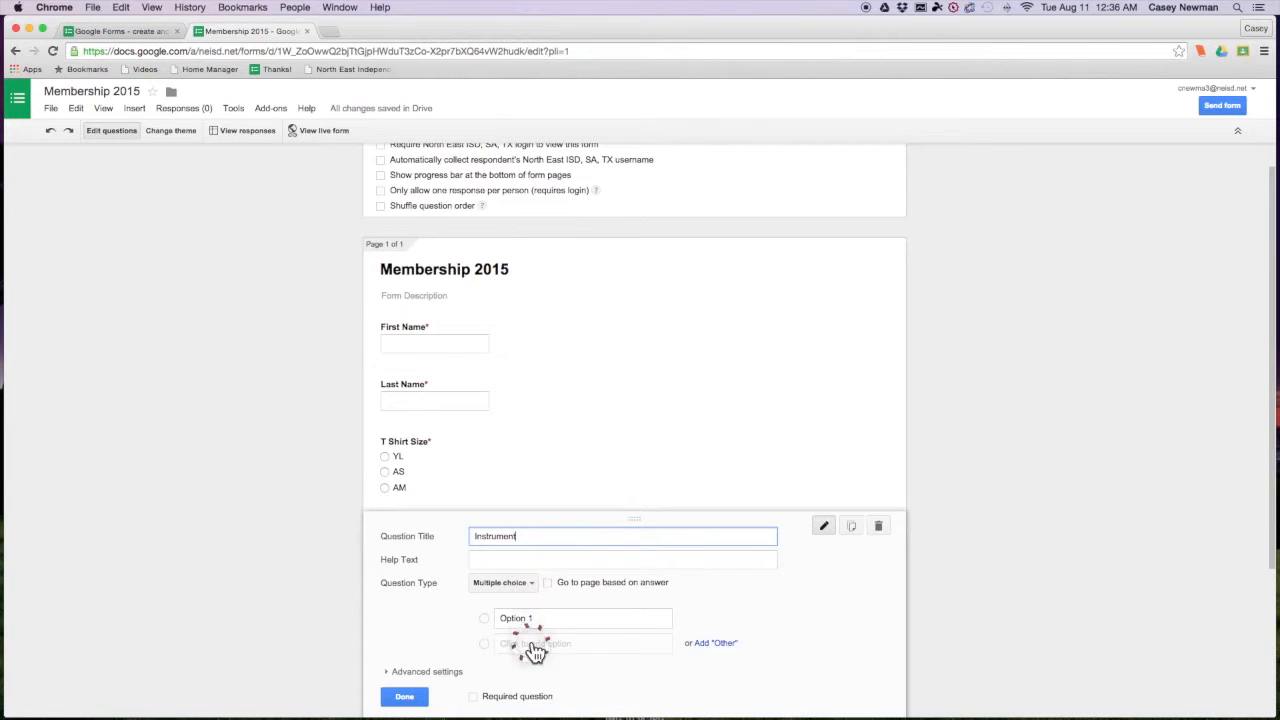
- Give Instrument the choices VLN, VLA, VCL and CB and mark it required
click(525, 617)
text(V)
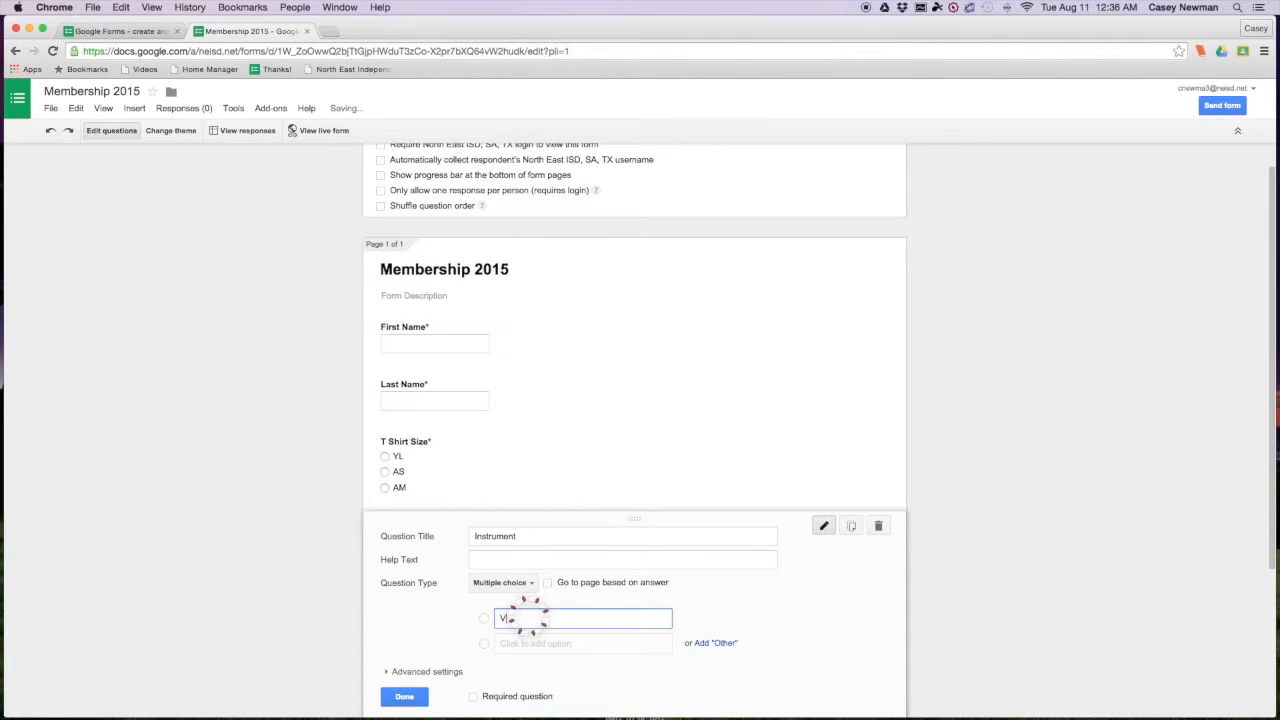
text(LN)
click(520, 644)
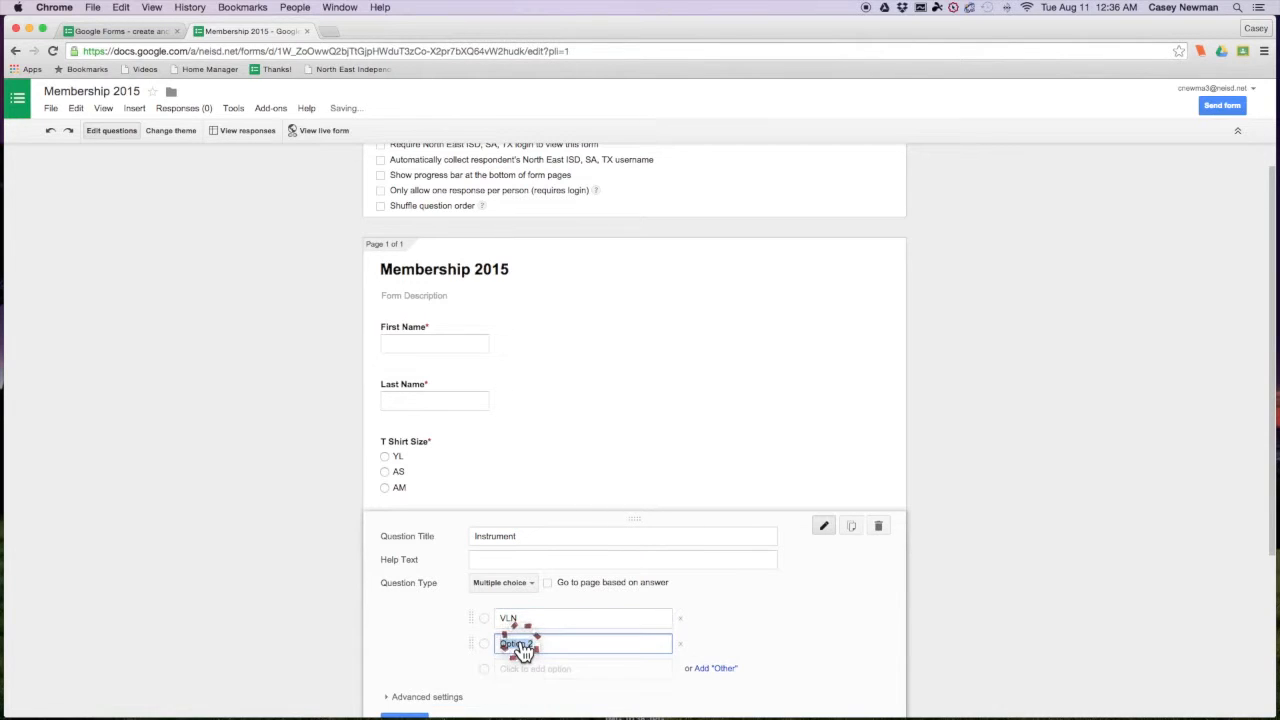
text(VLA)
click(520, 668)
text(VCL)
click(520, 694)
text(CB)
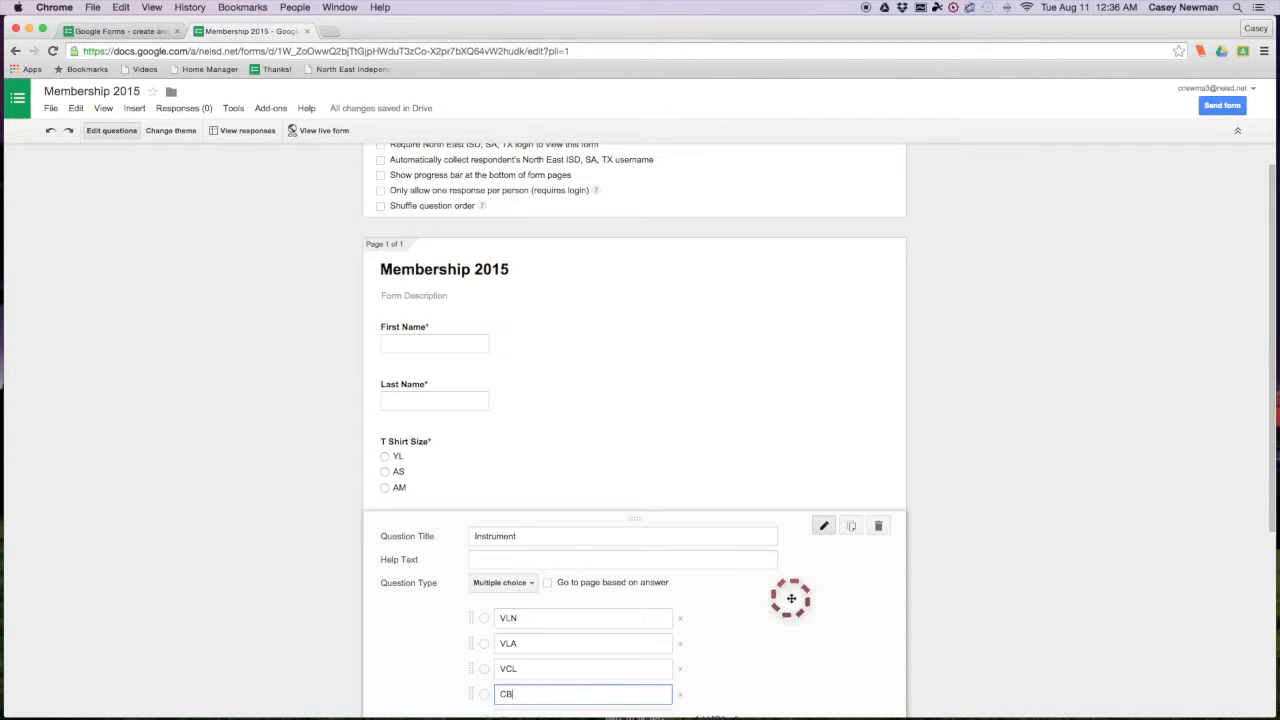
scroll(747, 590, down, 1)
scroll(747, 590, down, 1)
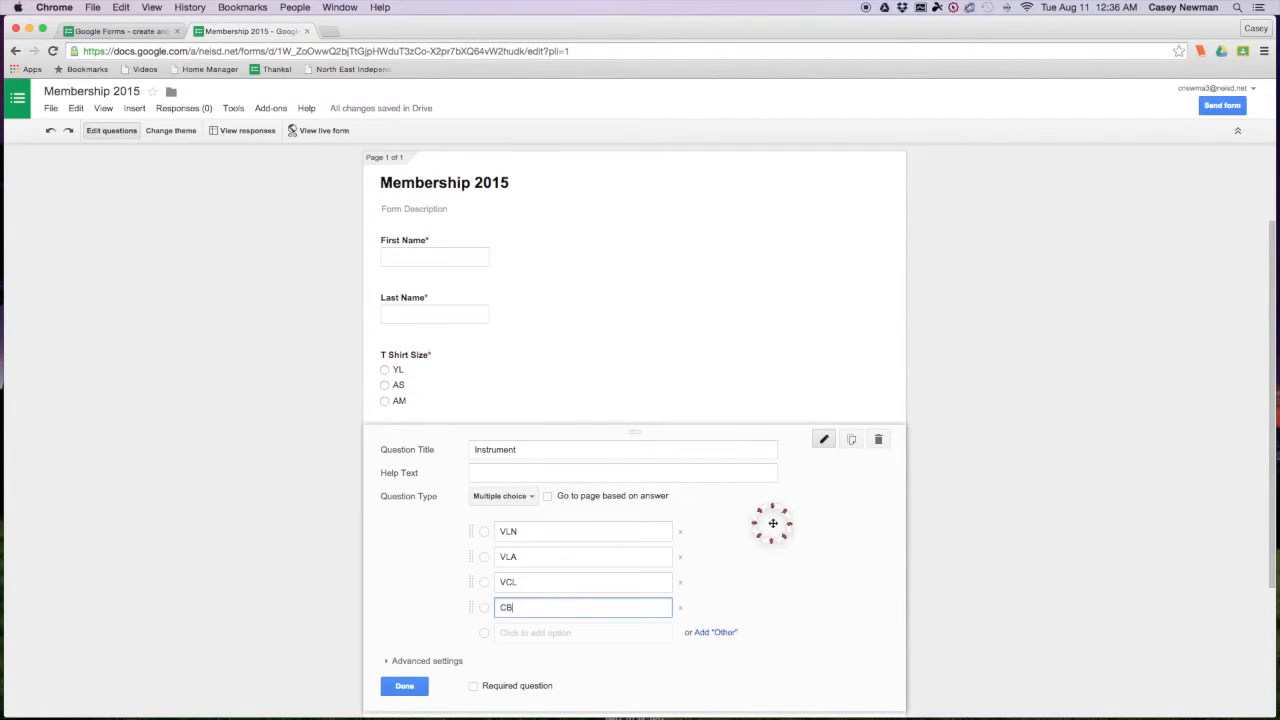
click(476, 686)
- Finish the Instrument question and review the four required questions
click(402, 686)
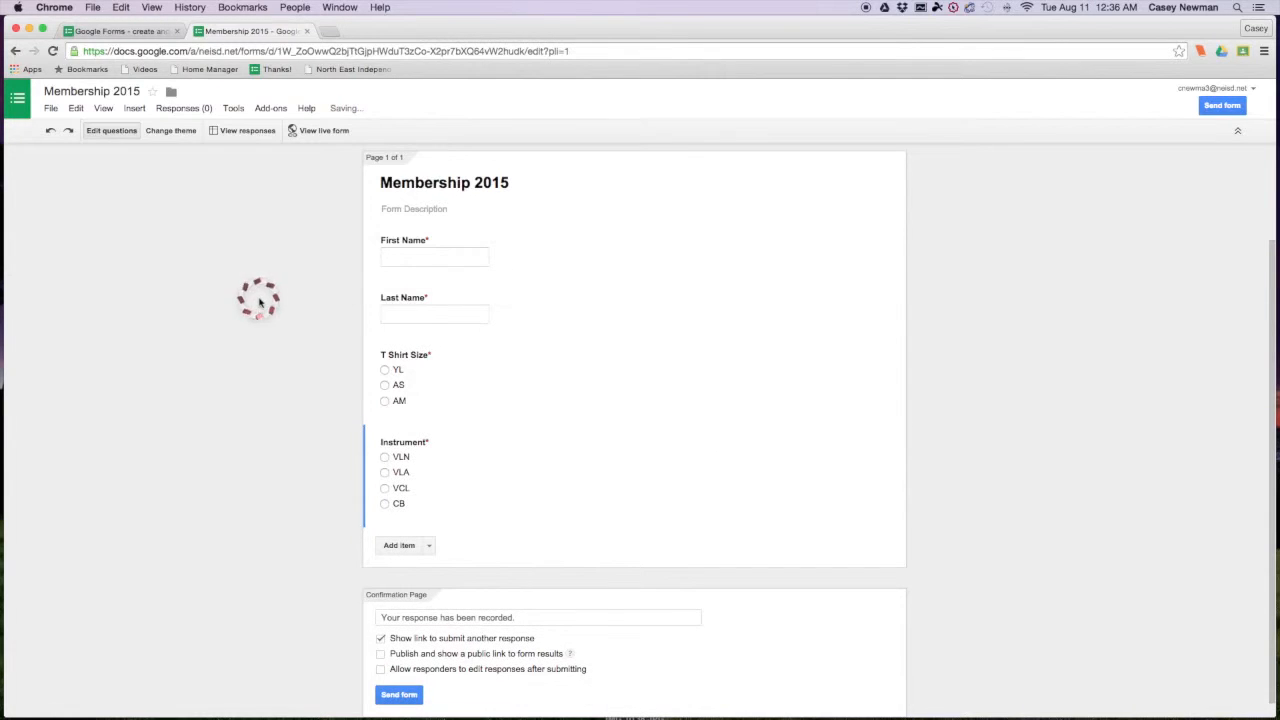
scroll(300, 257, up, 1)
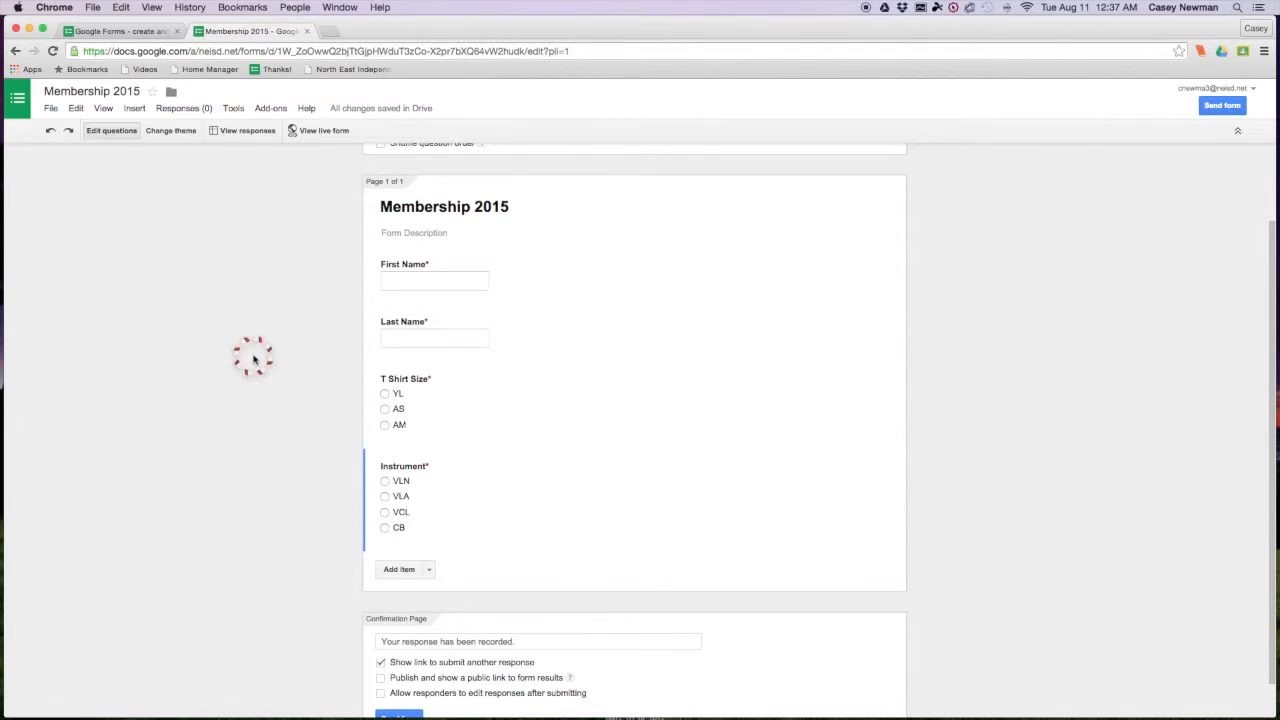
scroll(253, 358, down, 1)
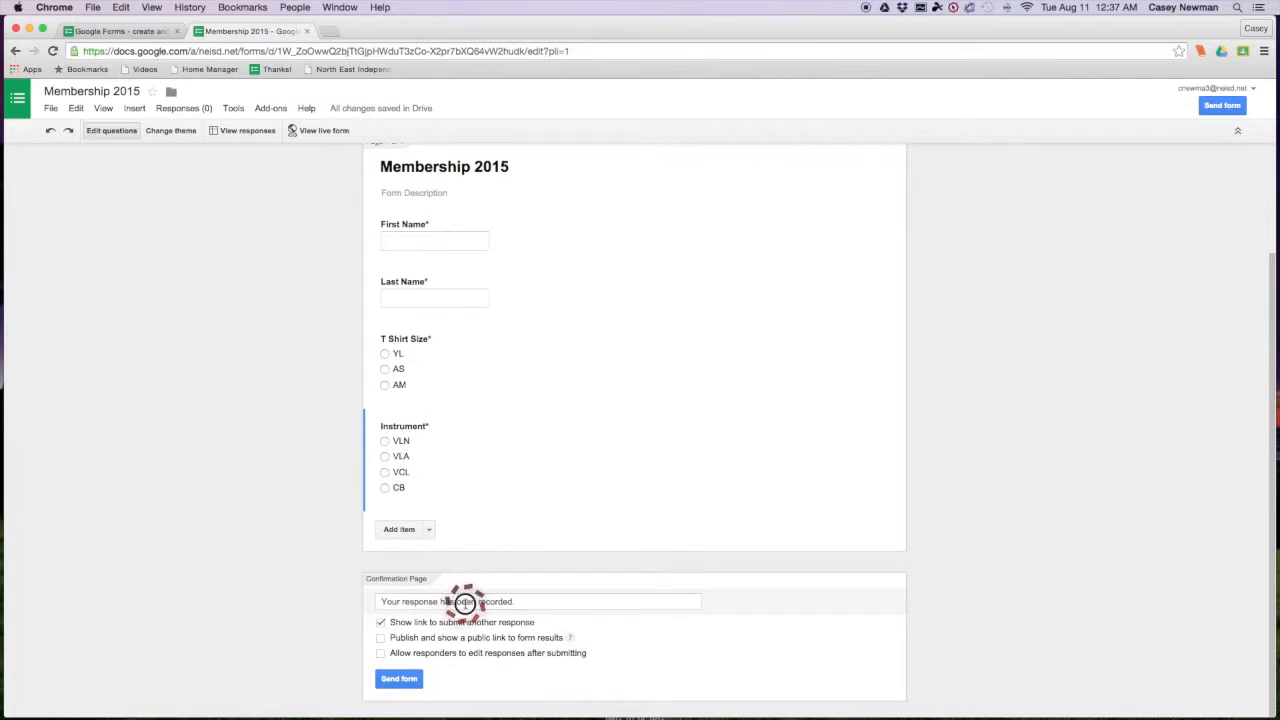
- Set confirmation to 'Your membership form has been submitted. Go orchestra!' and allow response editing
click(465, 601)
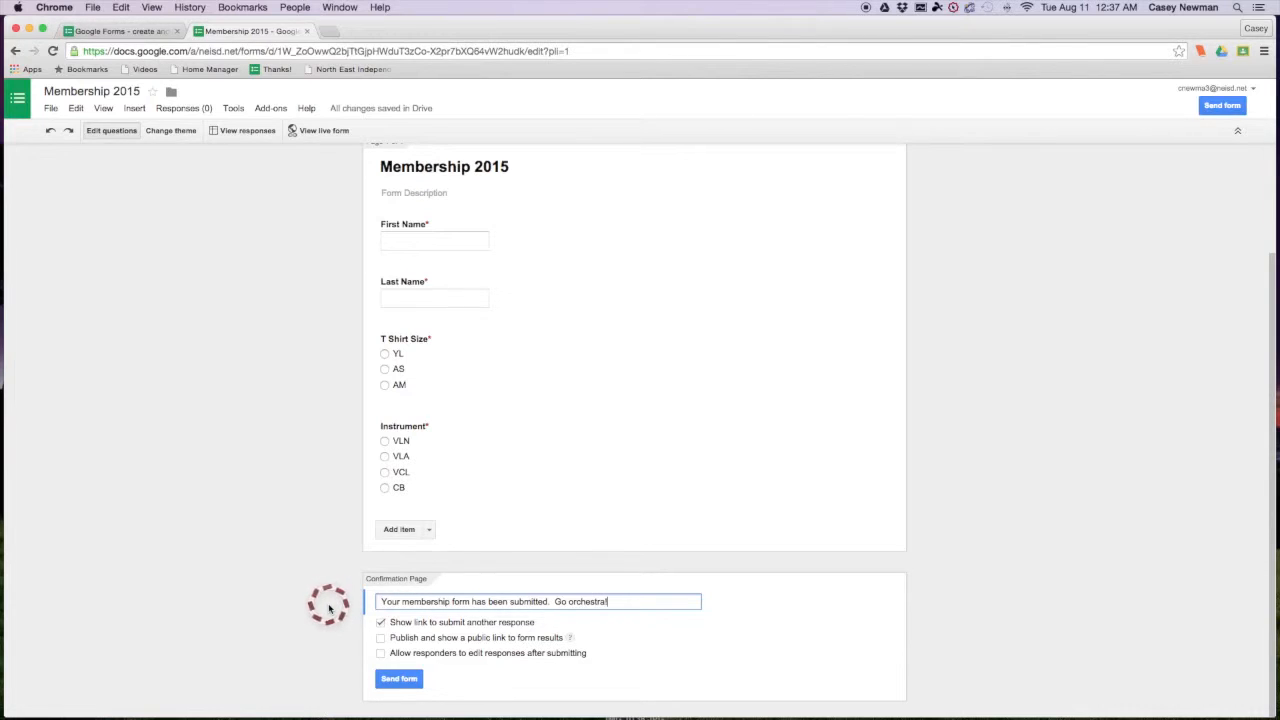
scroll(380, 629, up, 1)
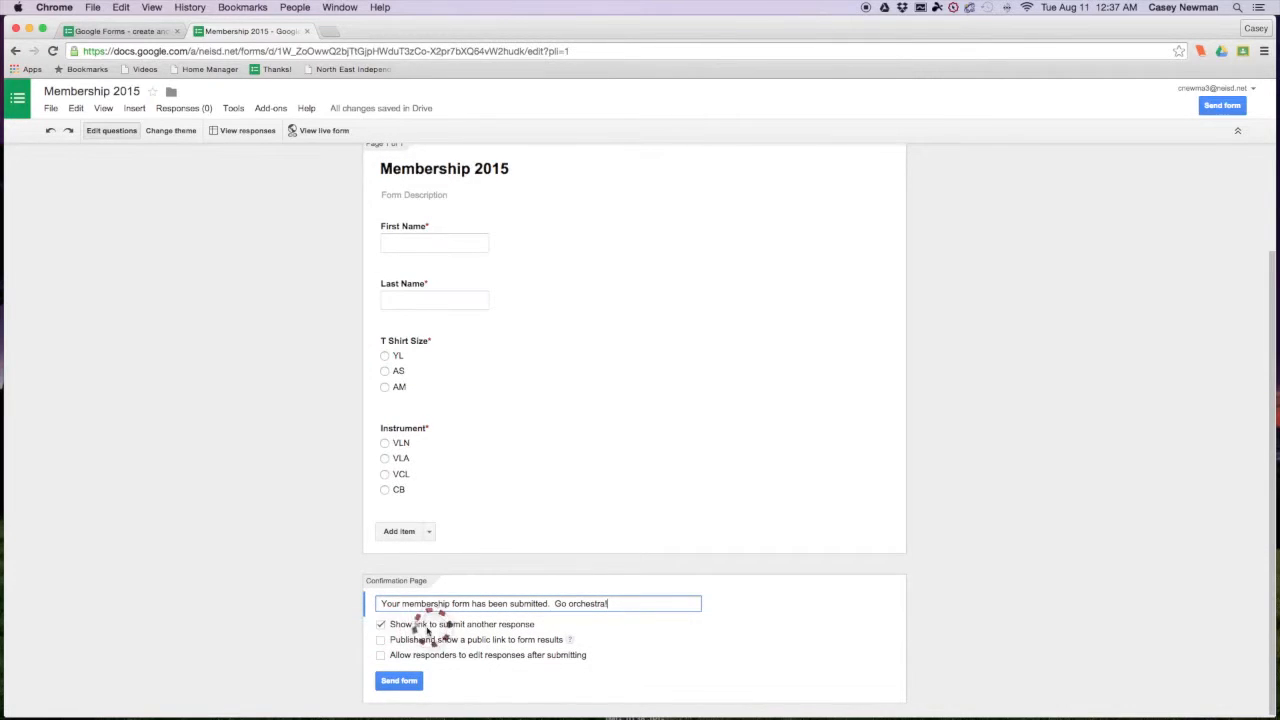
scroll(524, 632, down, 1)
scroll(524, 632, up, 1)
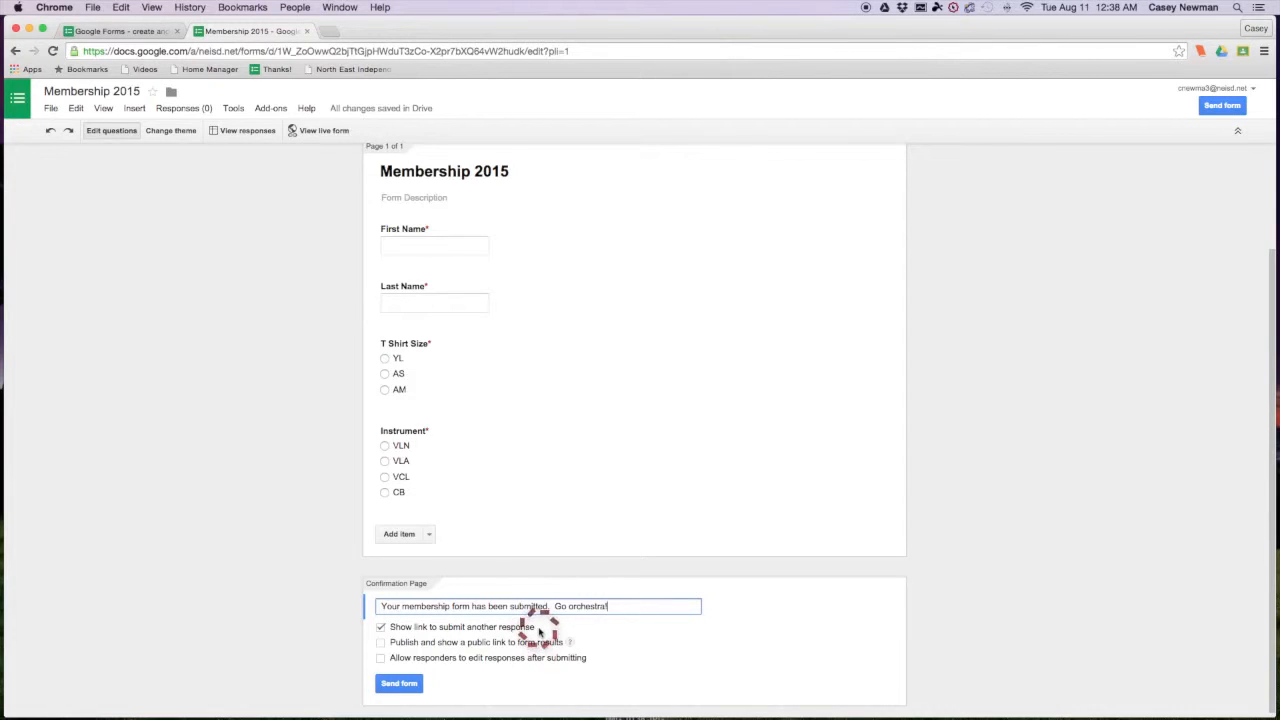
click(381, 657)
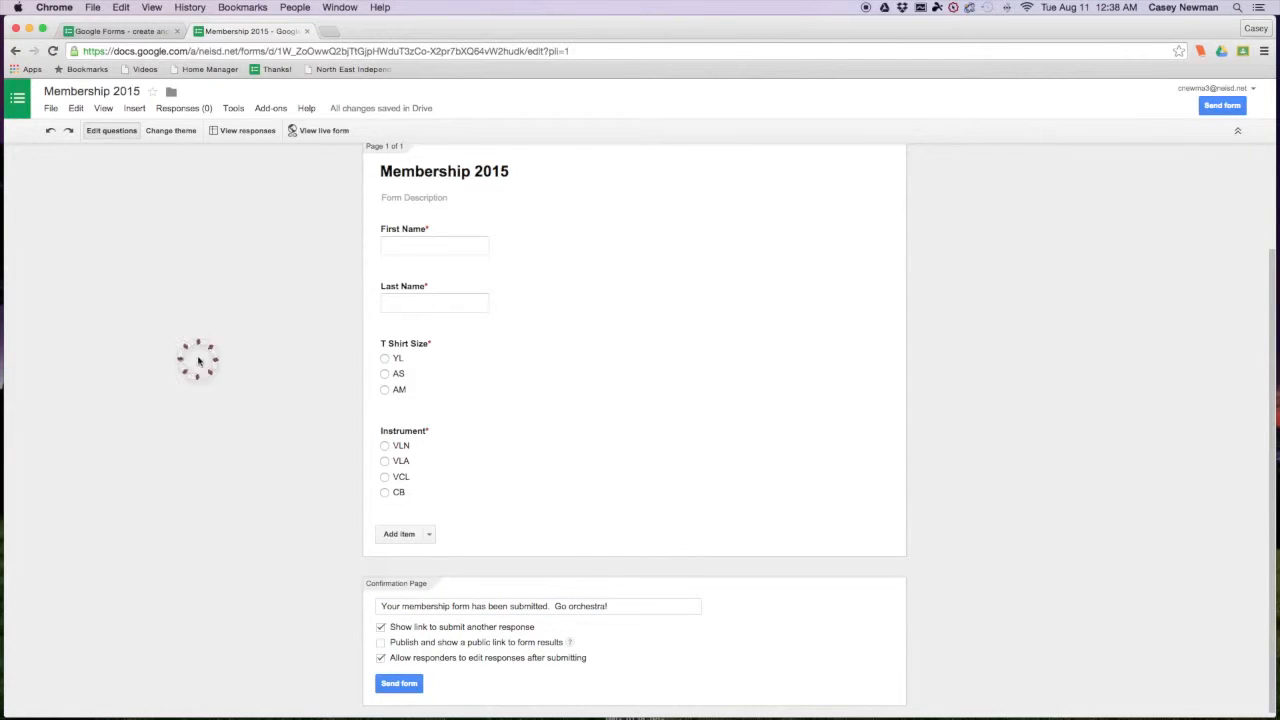
scroll(200, 360, up, 3)
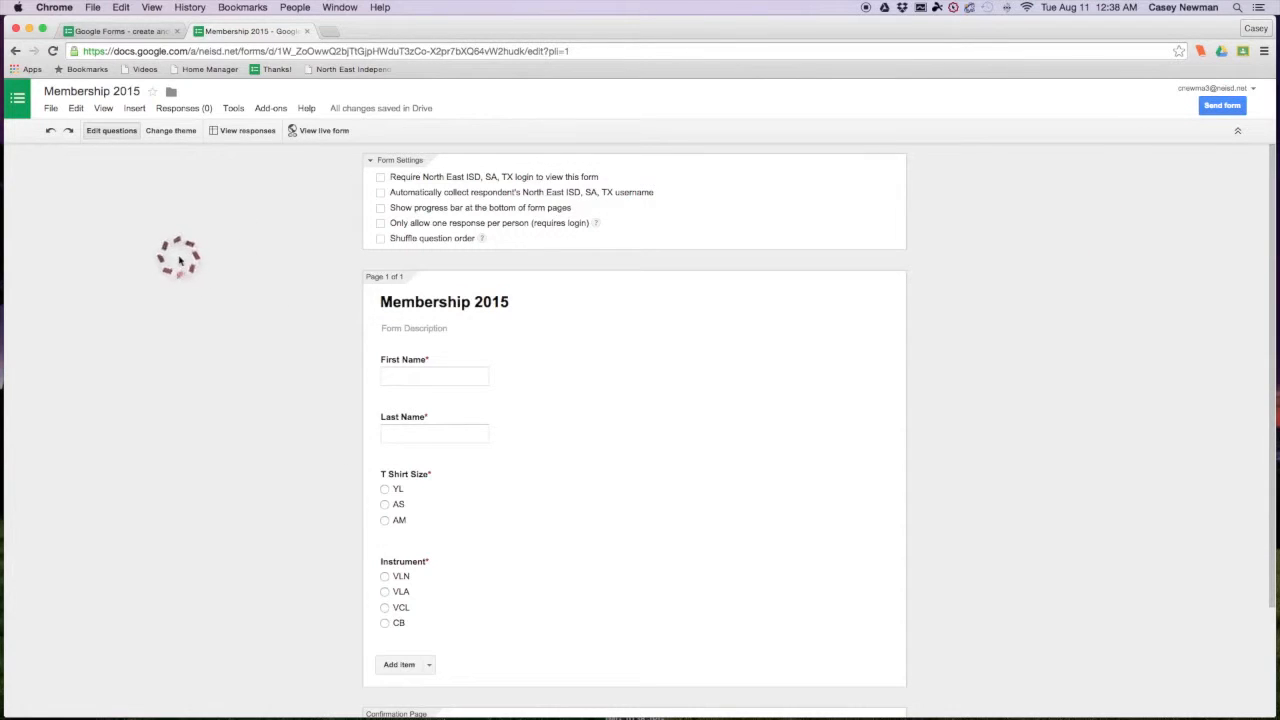
- Apply the At the Fair theme to the form and bring up Send form
click(173, 131)
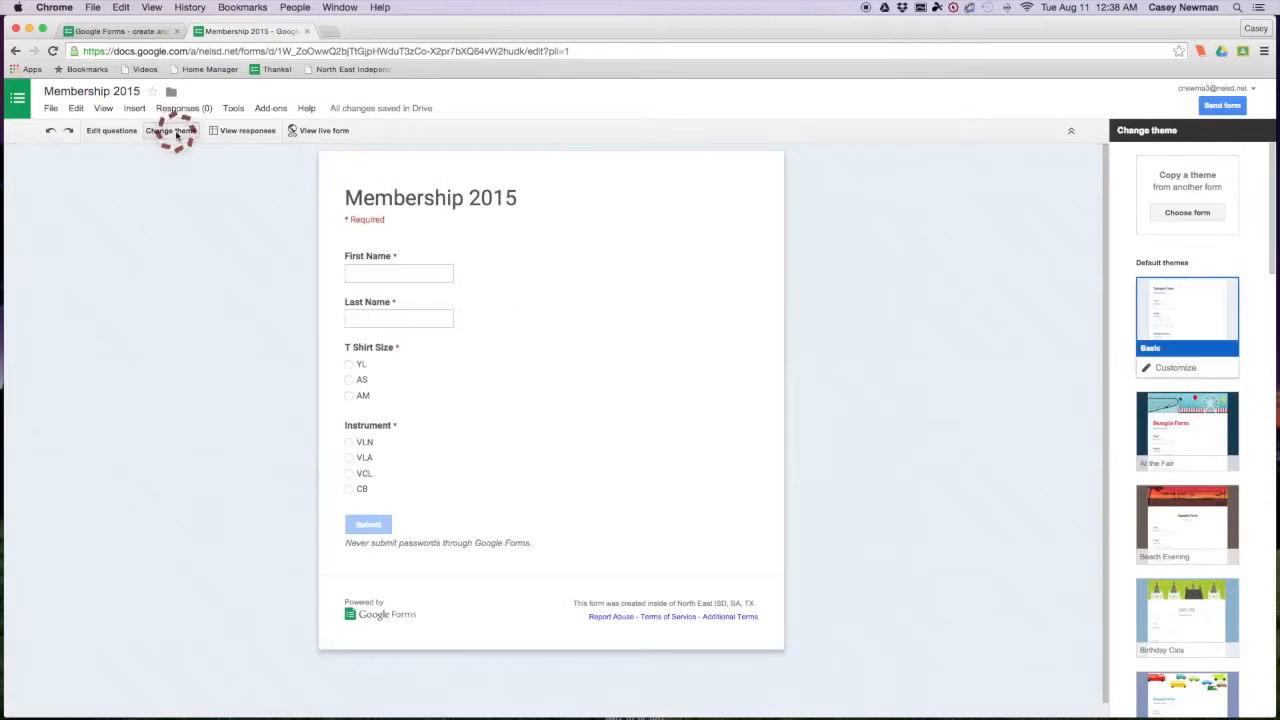
click(1183, 315)
click(1200, 435)
click(1188, 520)
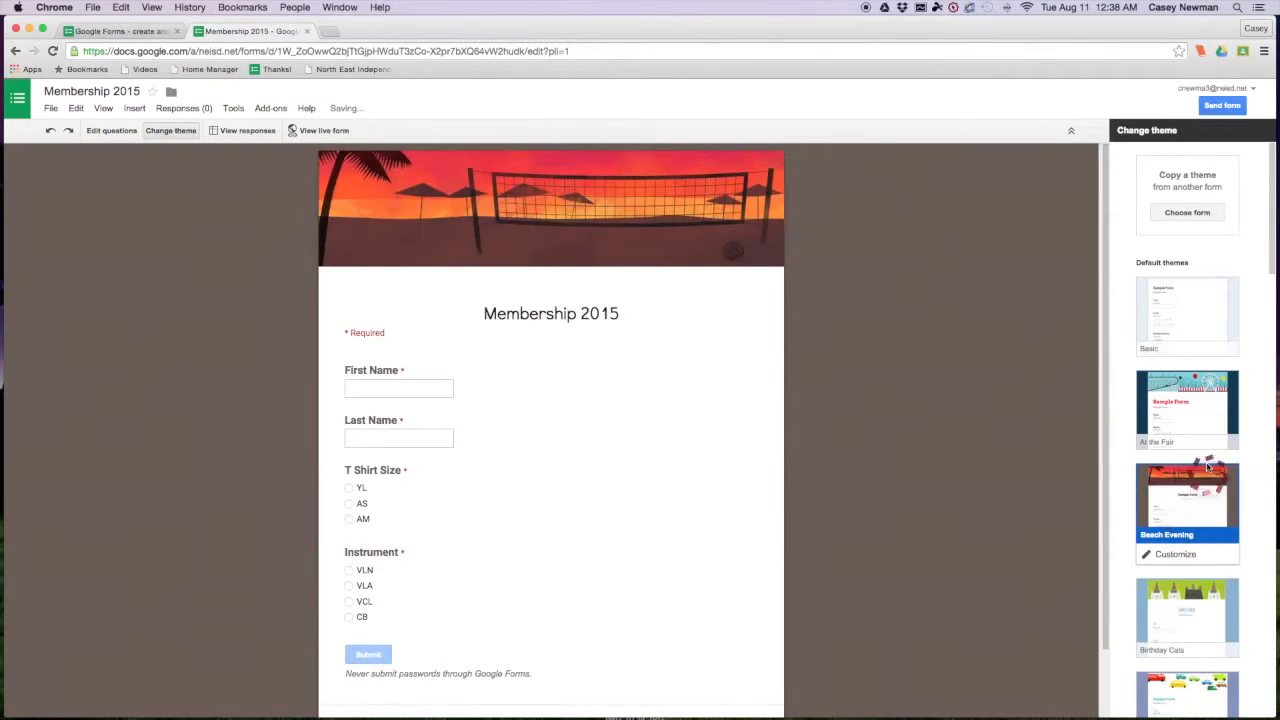
click(1195, 412)
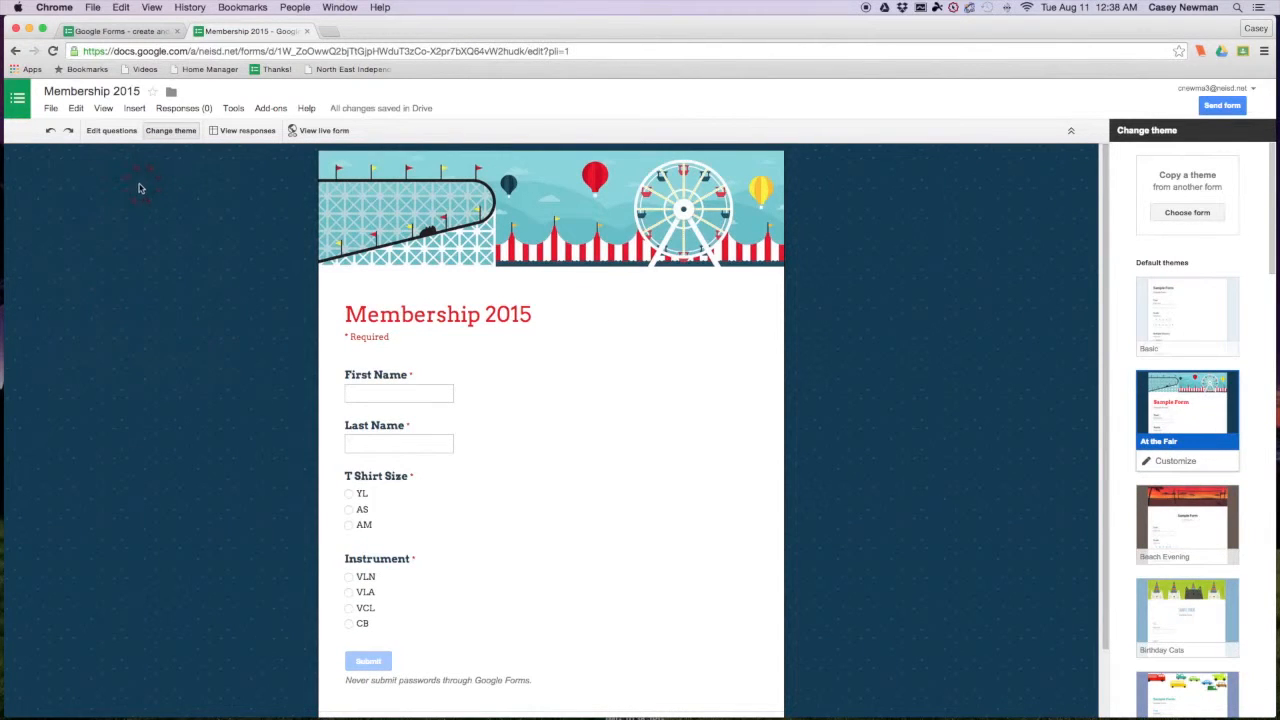
click(1224, 107)
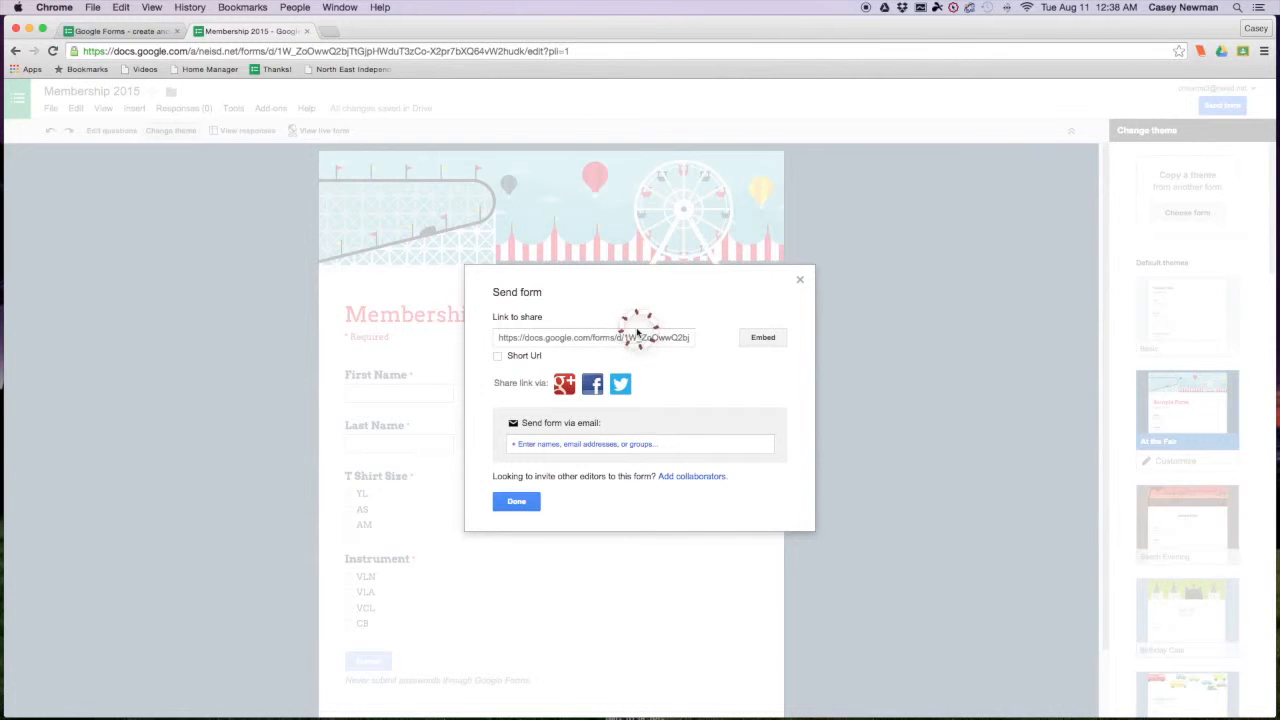
- Copy the form's 760×500 iframe embed code and close the embed dialog
click(755, 335)
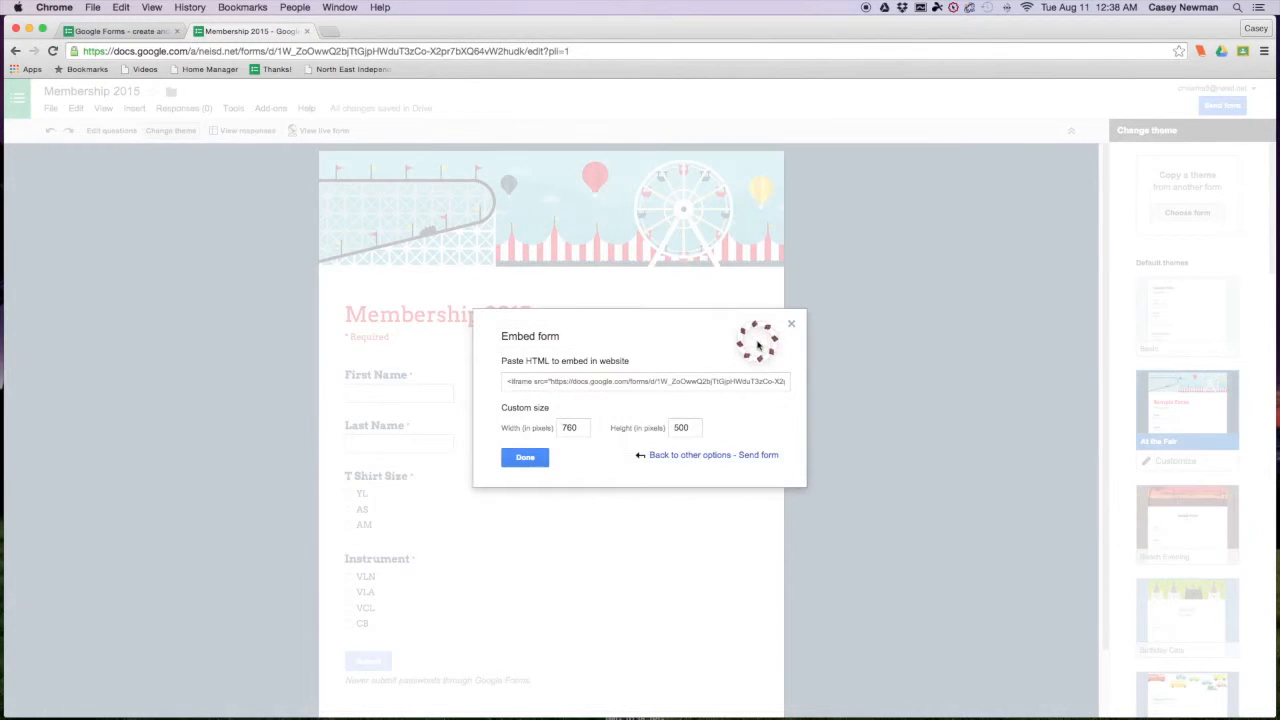
click(657, 381)
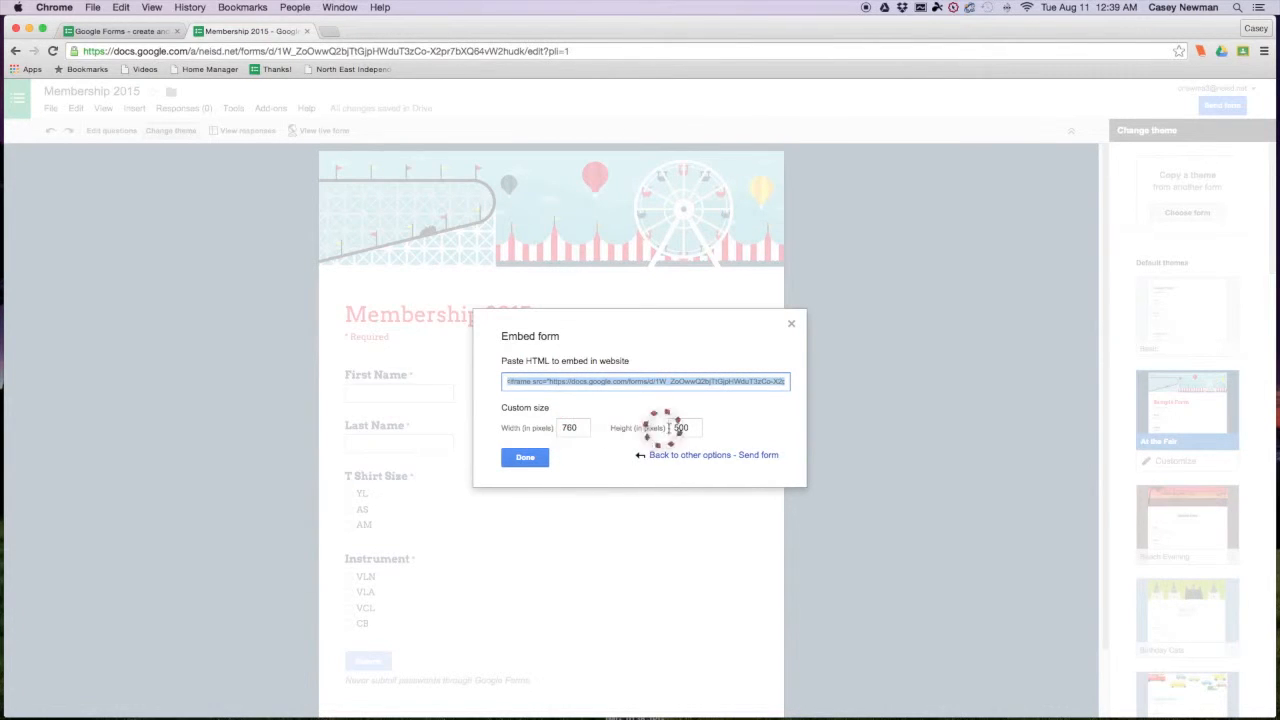
click(521, 459)
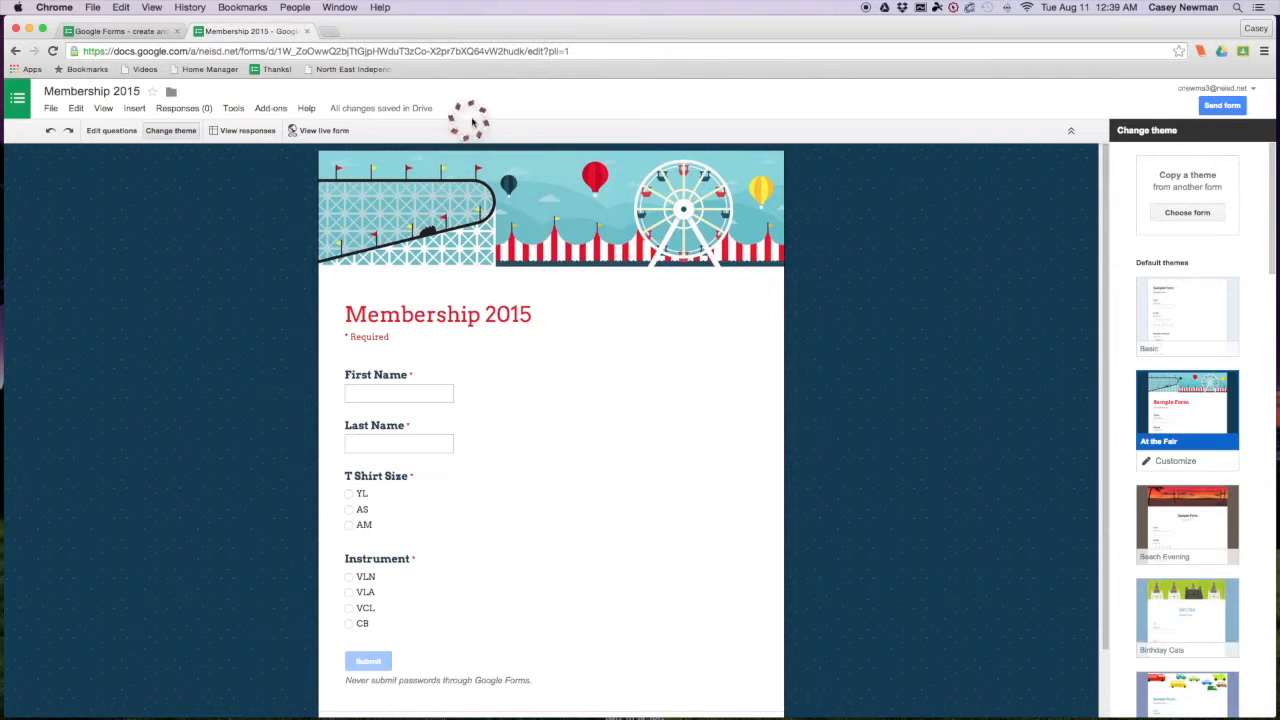
click(320, 32)
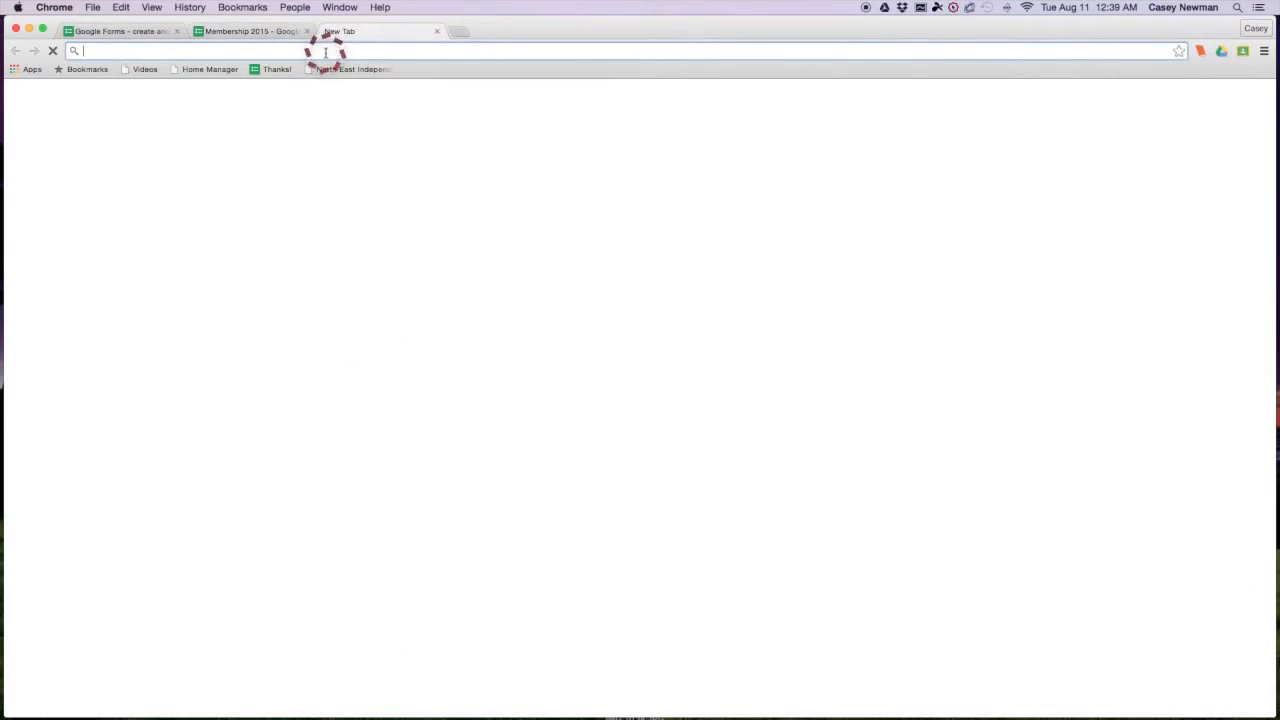
text(www.weebly.com)
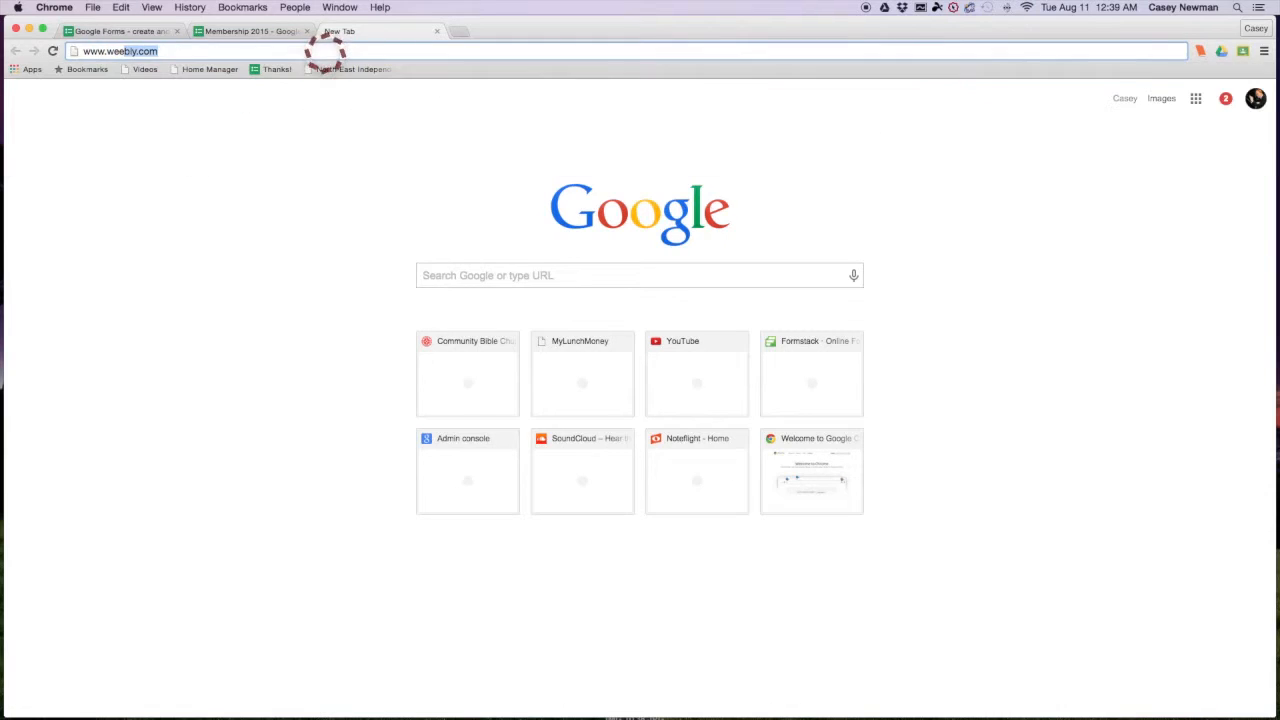
key(Return)
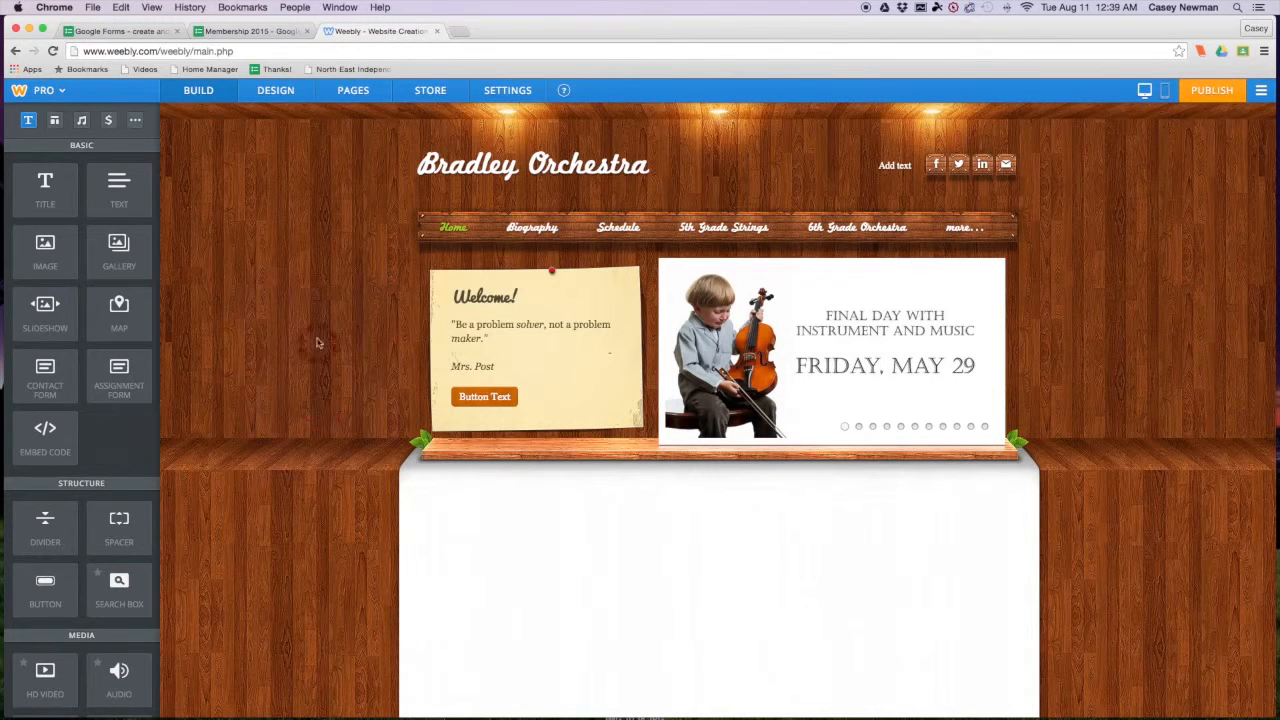
- Add an Embed Code block to the home page and paste in the Membership 2015 form's iframe code
click(46, 432)
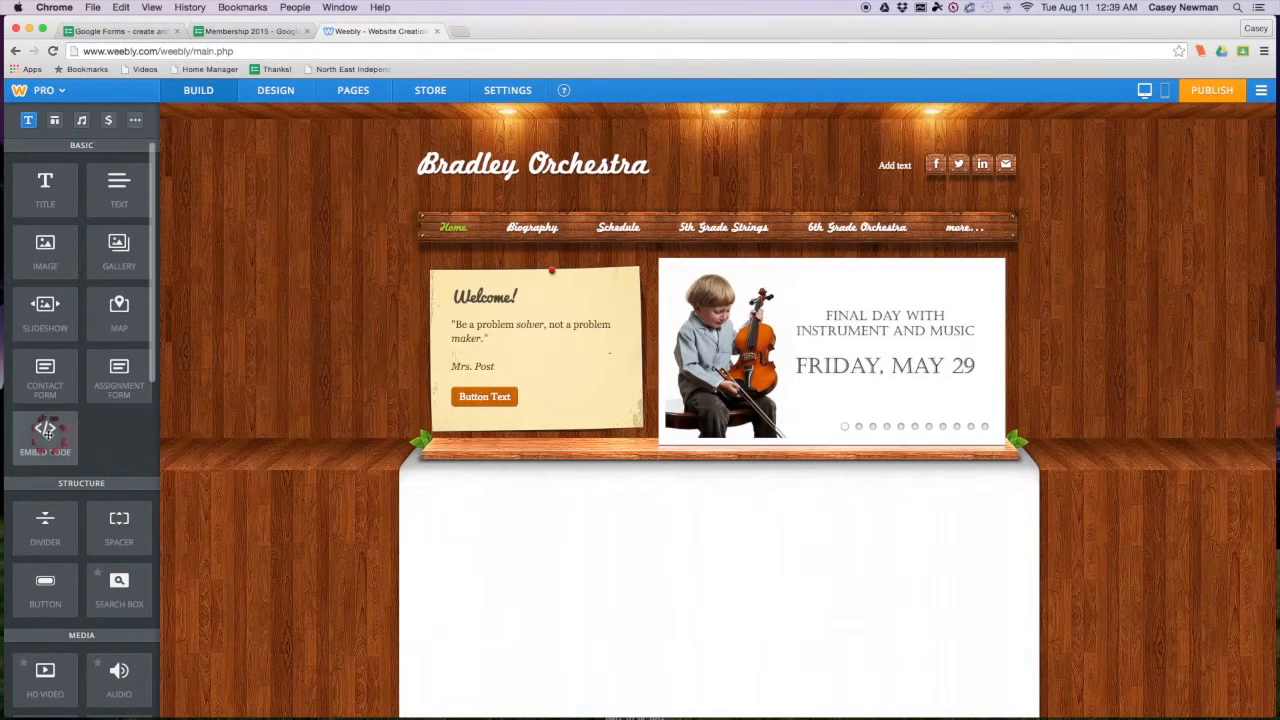
drag(46, 432, 660, 556)
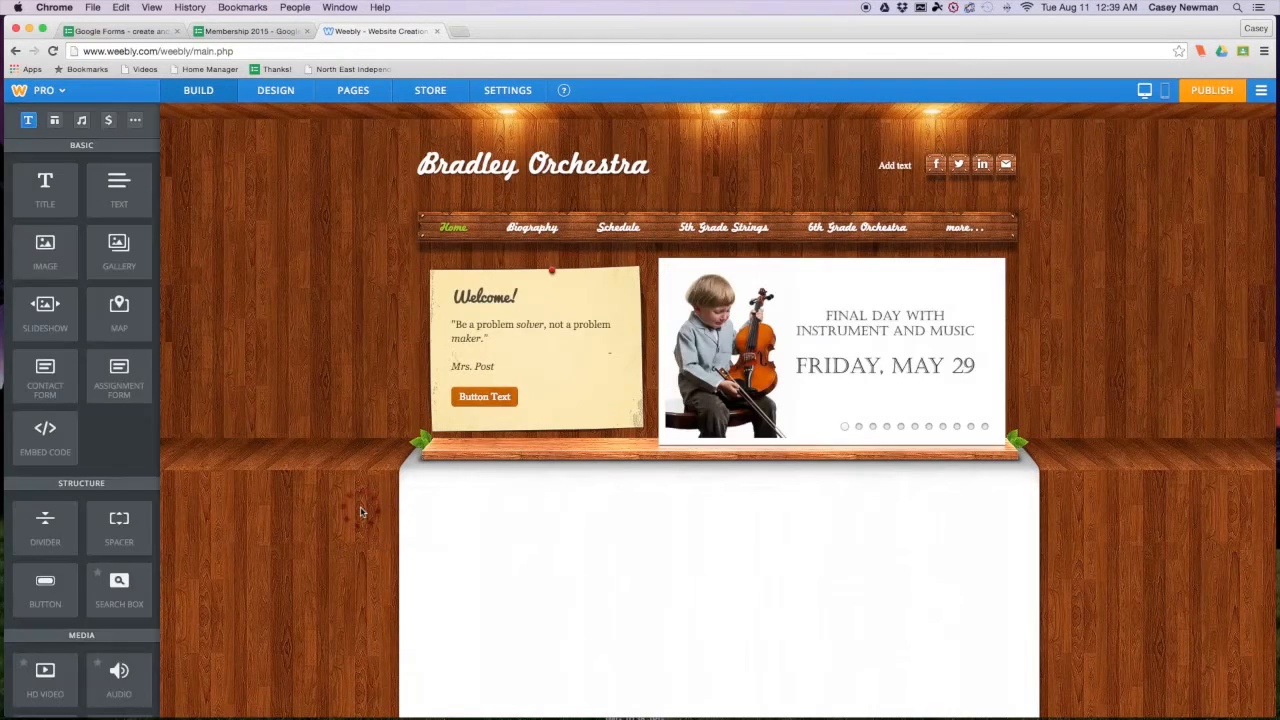
click(475, 547)
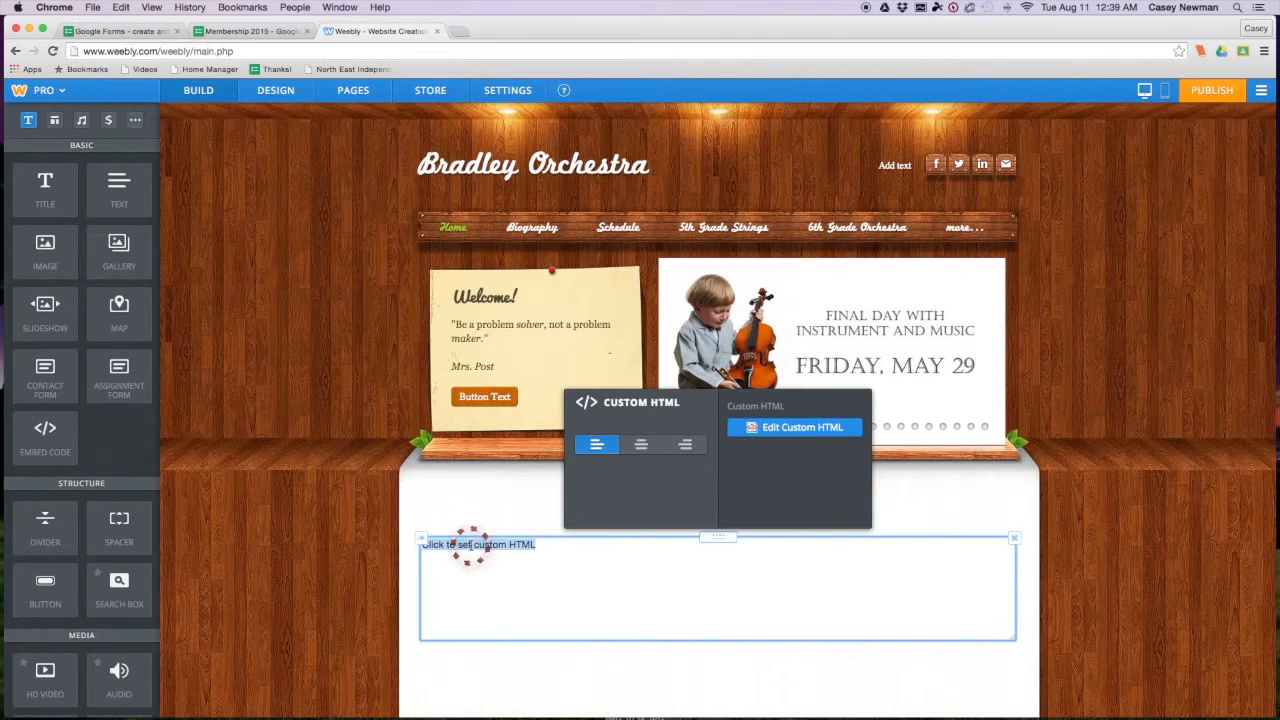
text(<iframe src="https://docs.google.com/forms/d/1W_ZoOwwQ2bjTGjpHWduT3zCo-X2pr7bXQ64vW2hudk/viewform?embedded=true" width="760" height="500" frameborder="0" marginheight="0" marginwidth="0">Loading...</iframe>)
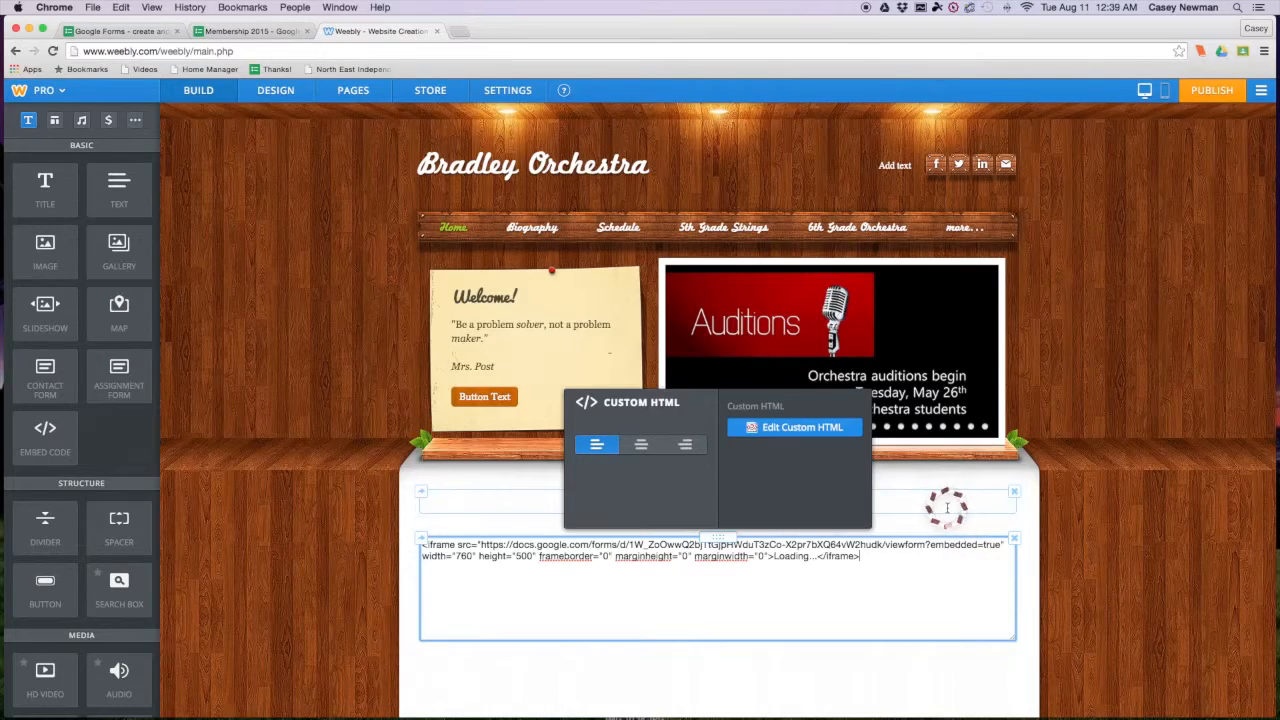
click(958, 508)
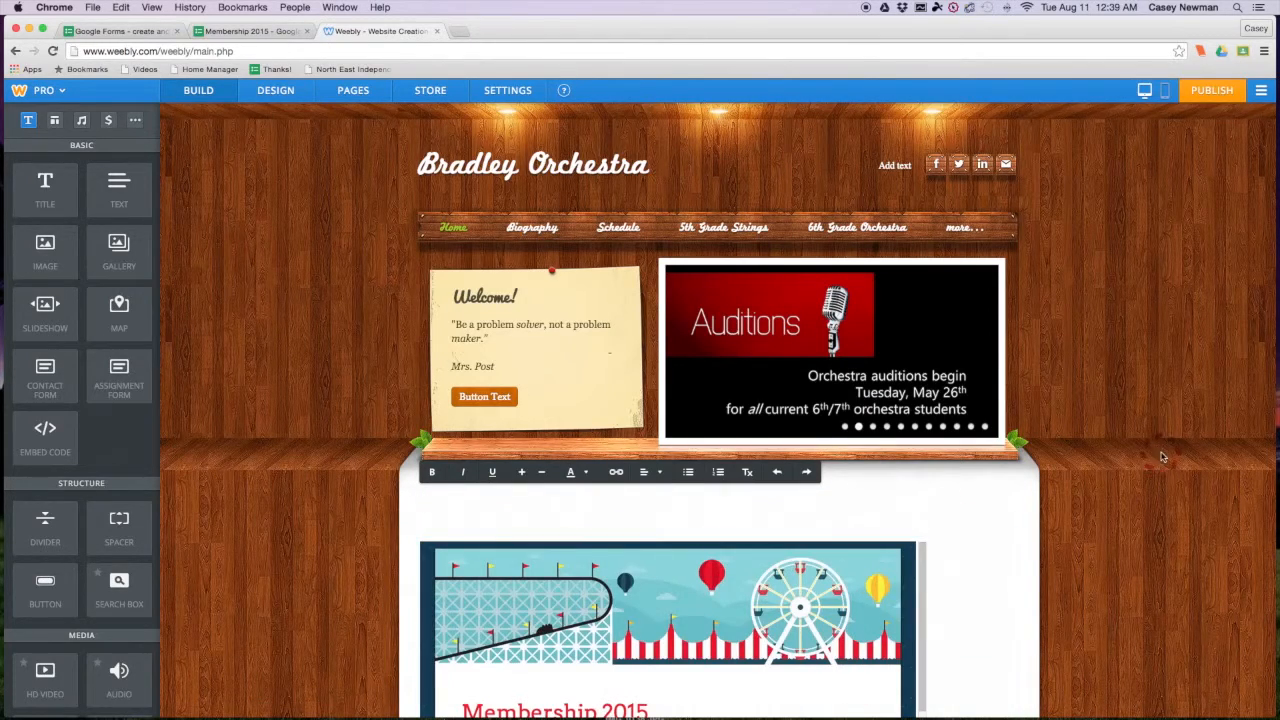
- Publish the Bradley Orchestra site, dismiss the confirmation, and open a fresh tab
scroll(1159, 474, down, 1)
scroll(1159, 474, down, 5)
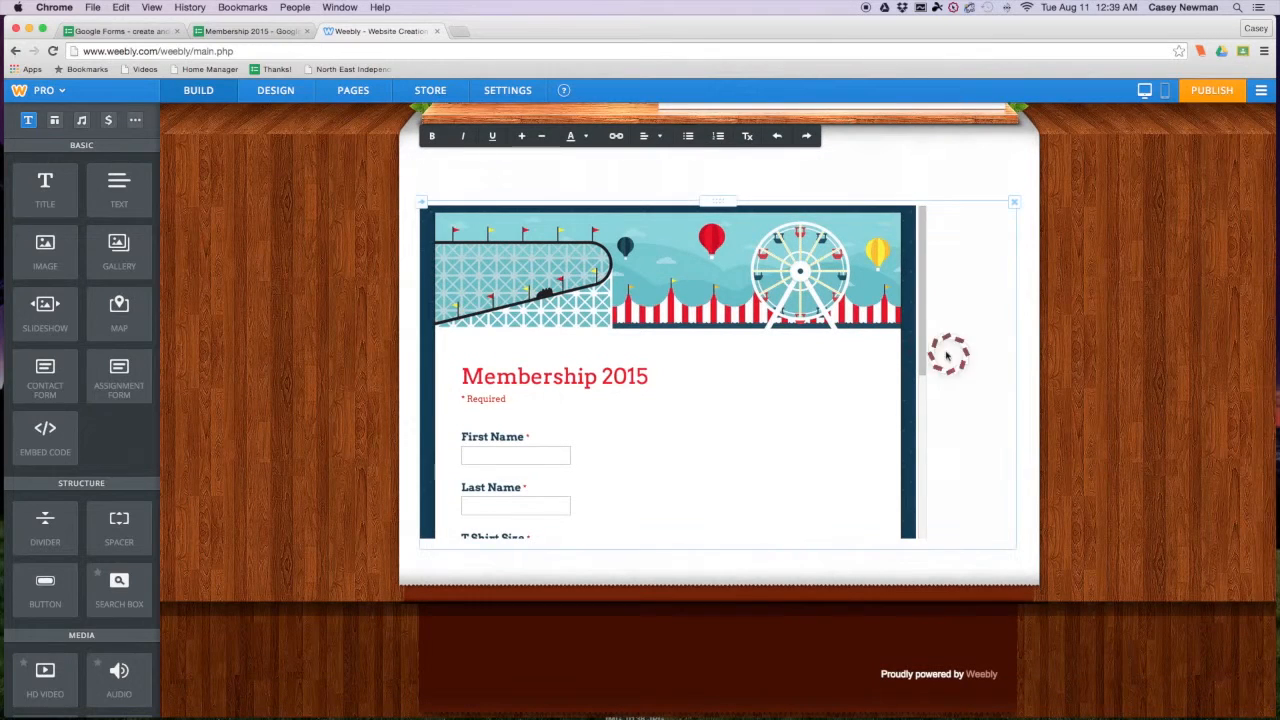
drag(924, 358, 1173, 340)
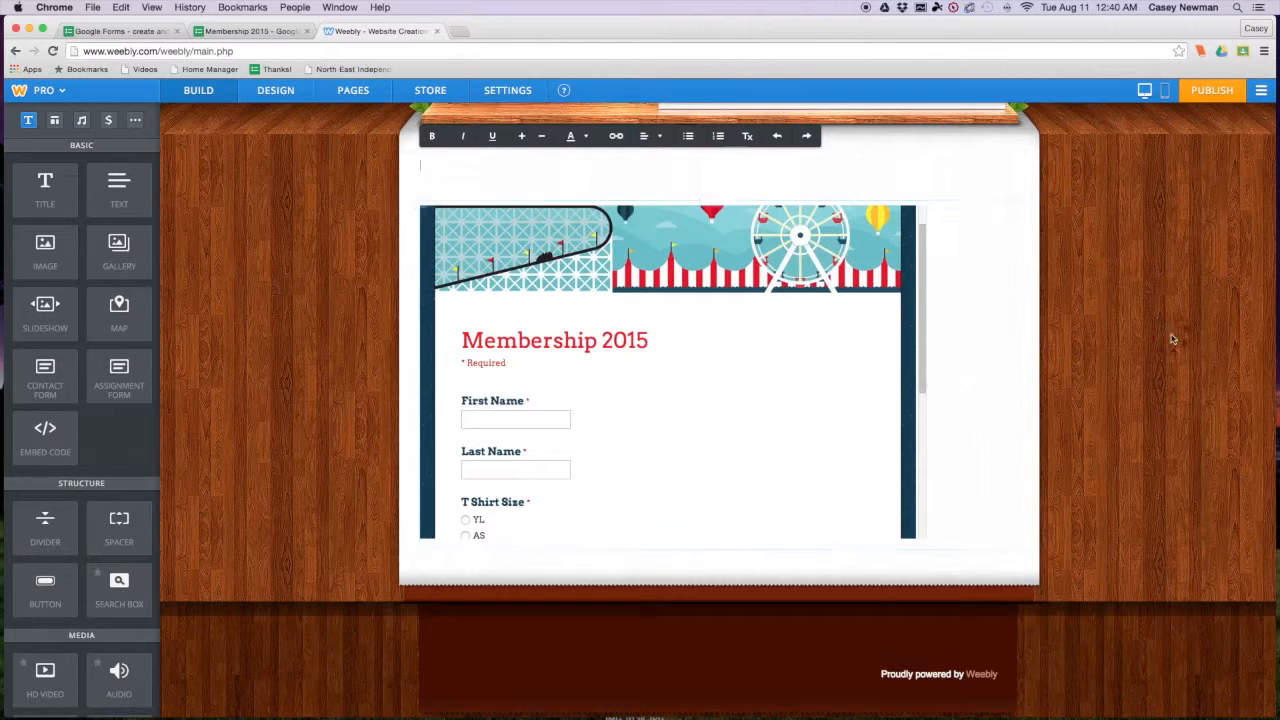
scroll(1177, 343, down, 1)
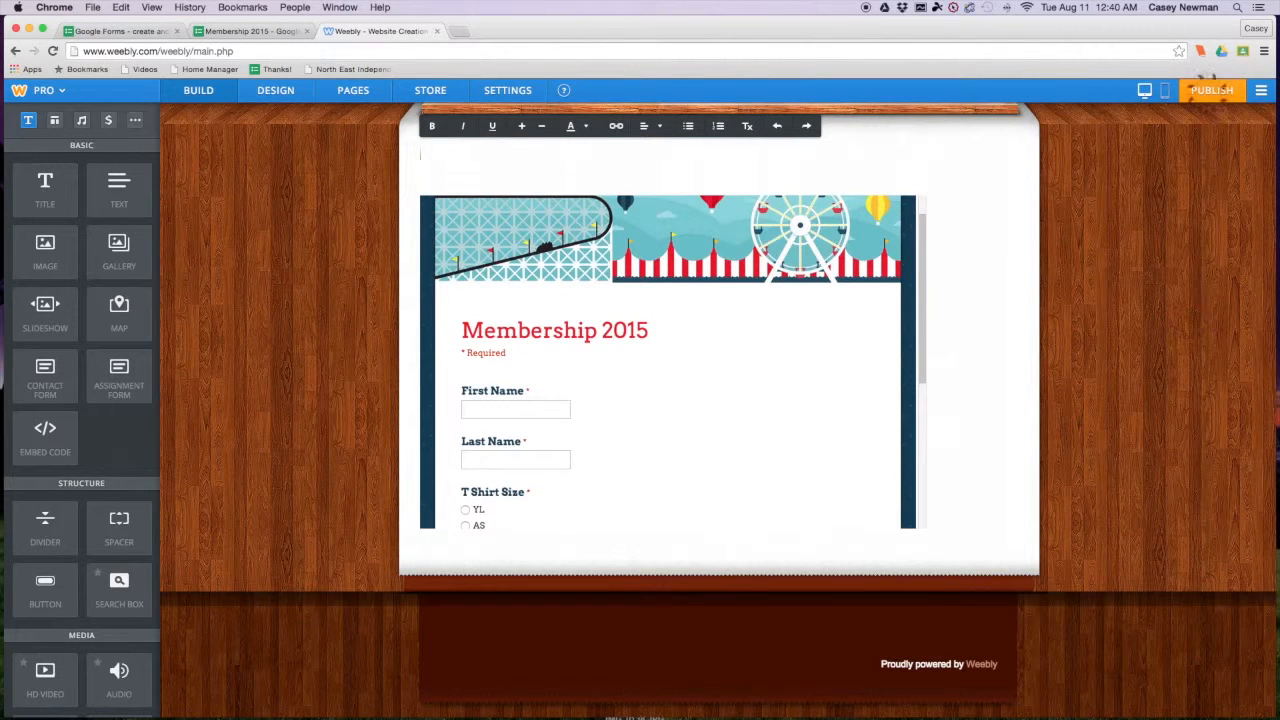
click(1210, 95)
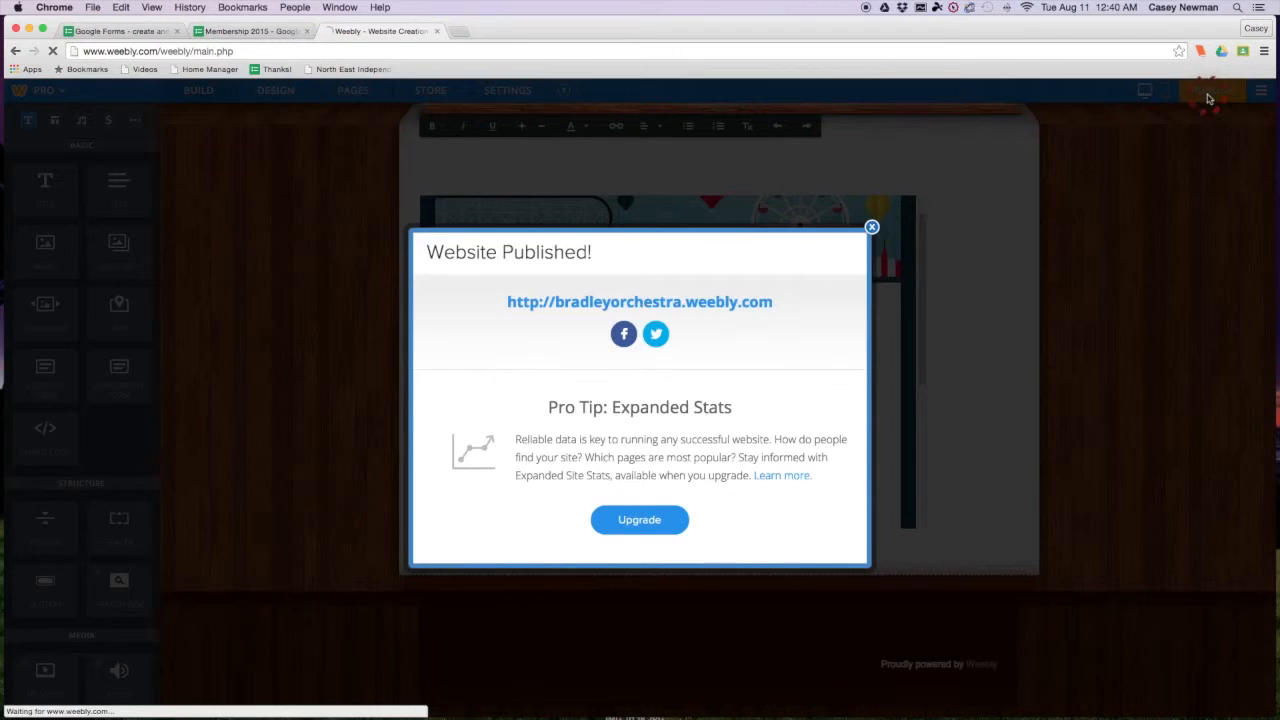
click(872, 229)
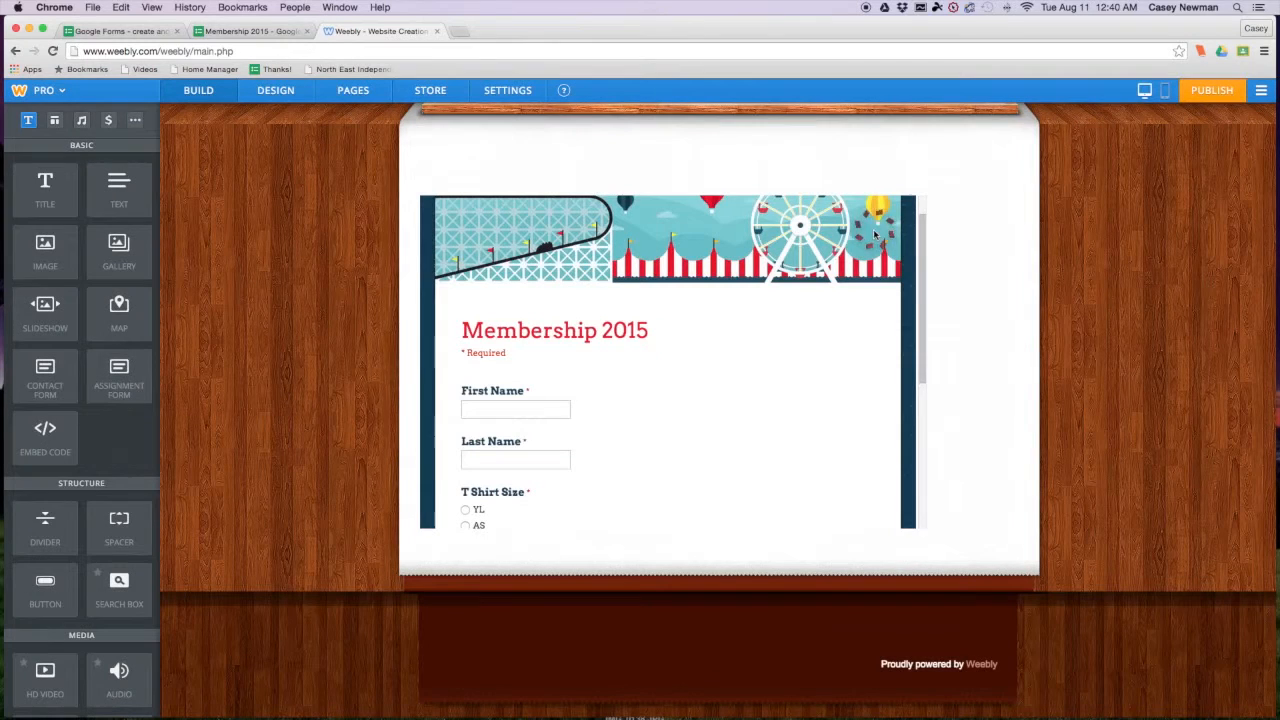
click(462, 33)
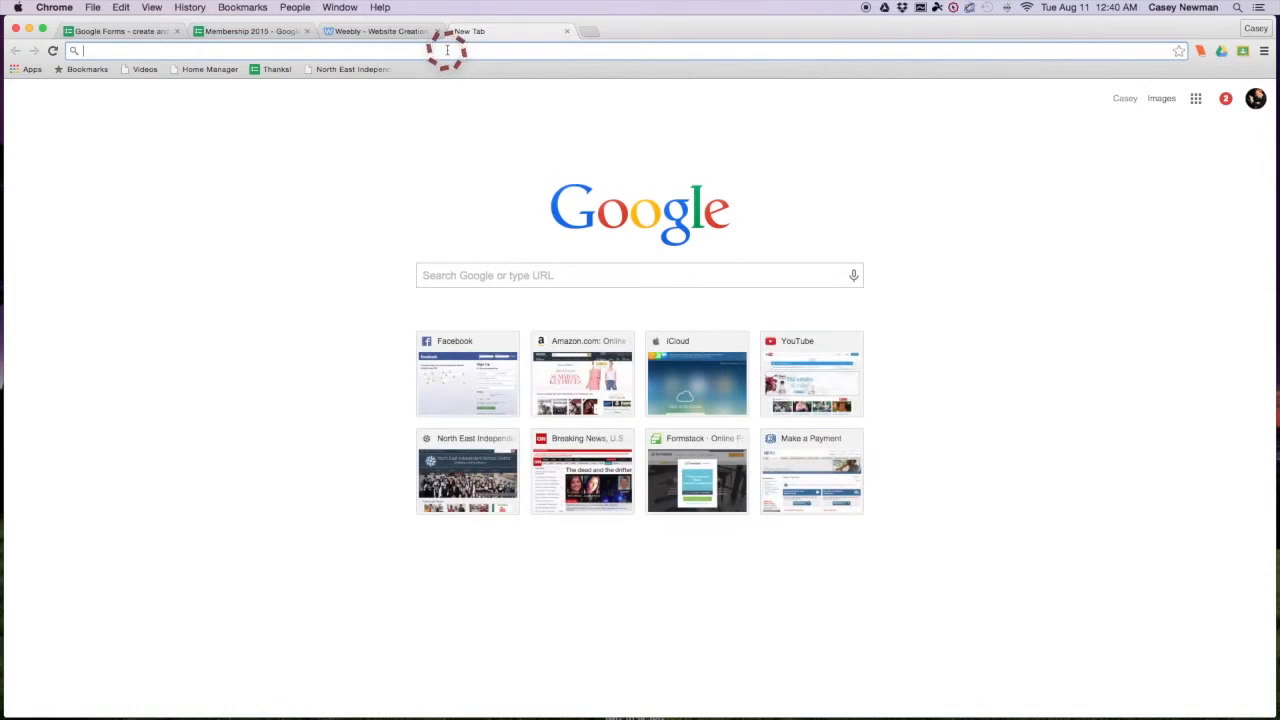
text(www.bradl)
key(Return)
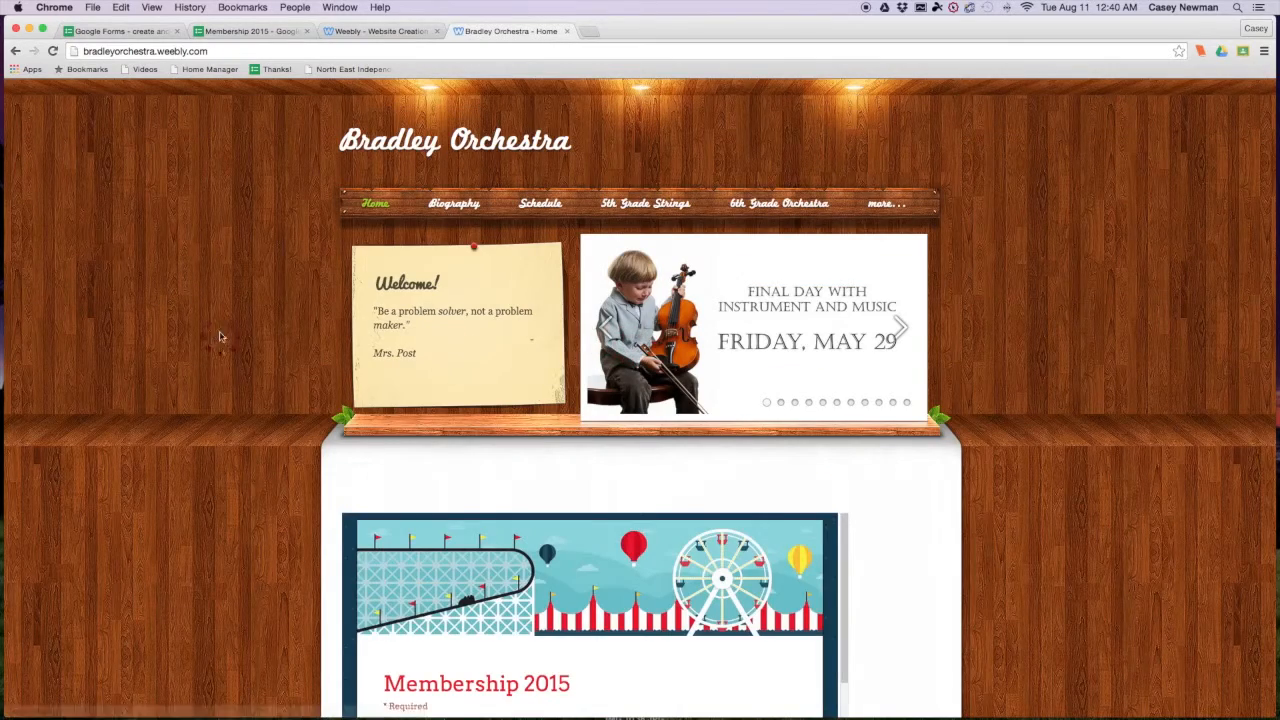
scroll(205, 320, down, 1)
scroll(205, 320, down, 5)
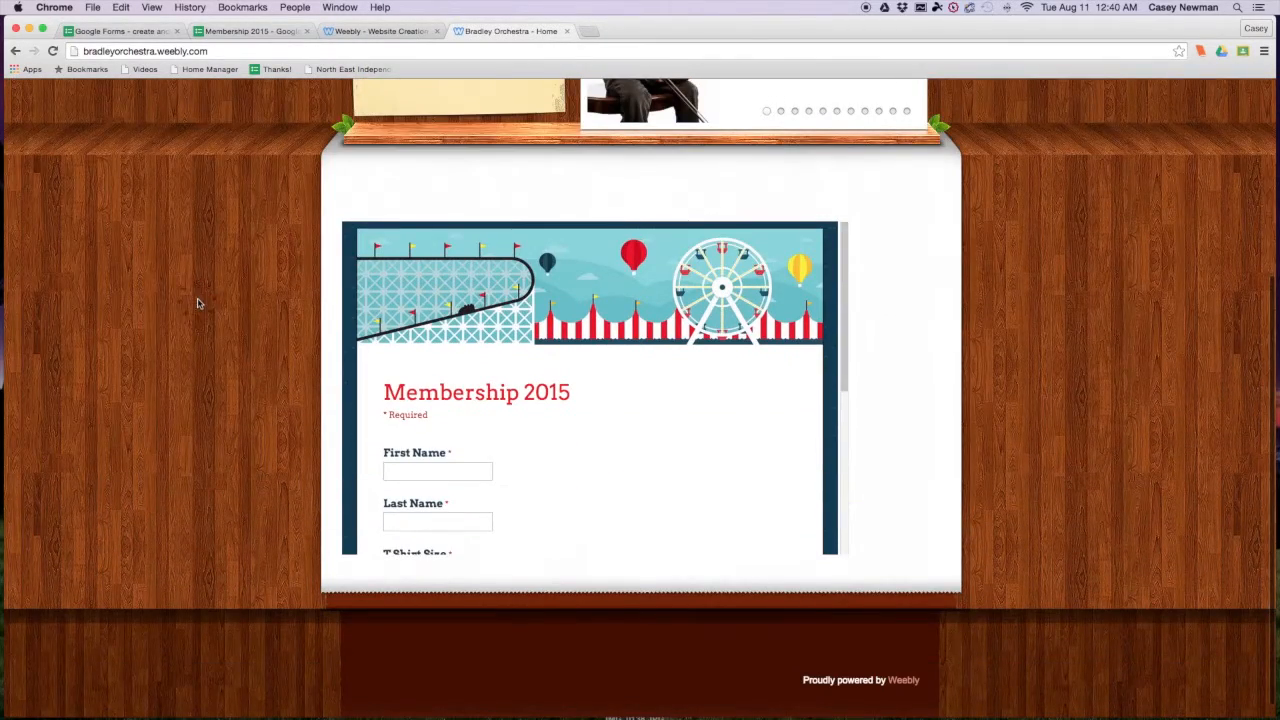
drag(845, 286, 843, 378)
- Enter a sample first and last name, choose T Shirt Size AS and instrument VLN, and submit
click(403, 290)
click(570, 295)
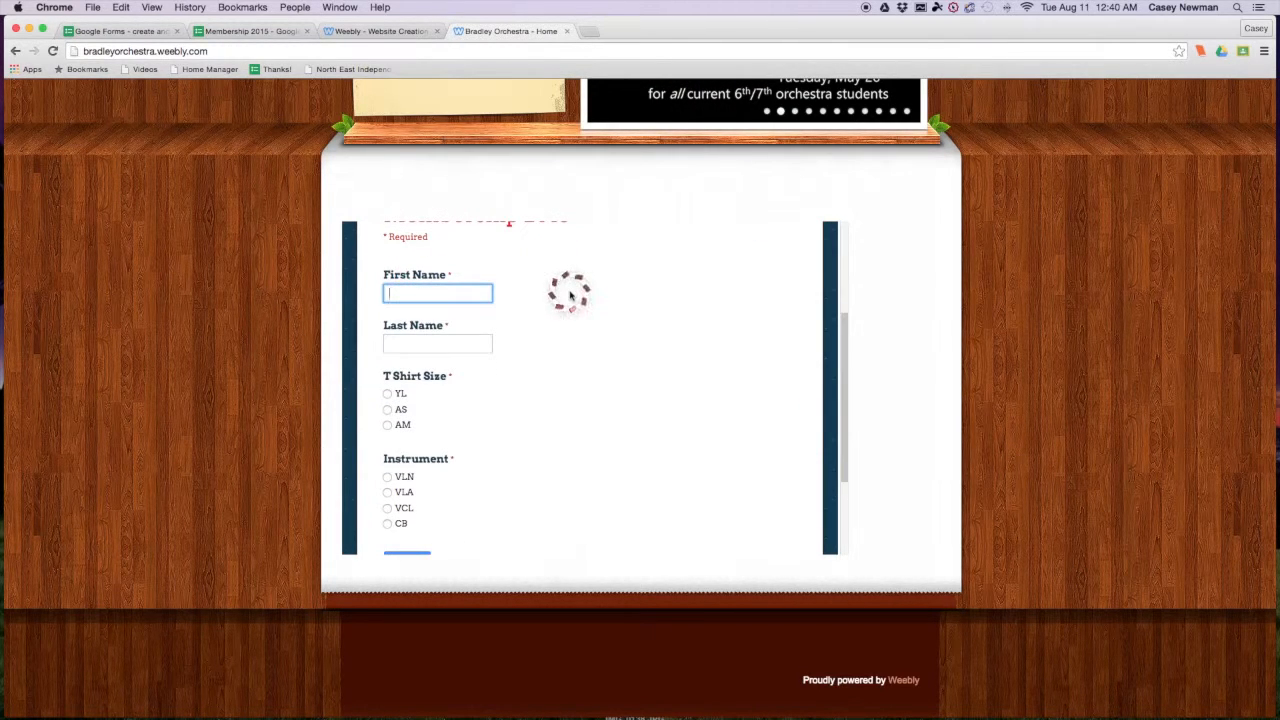
text(John)
key(Tab)
text(Doe)
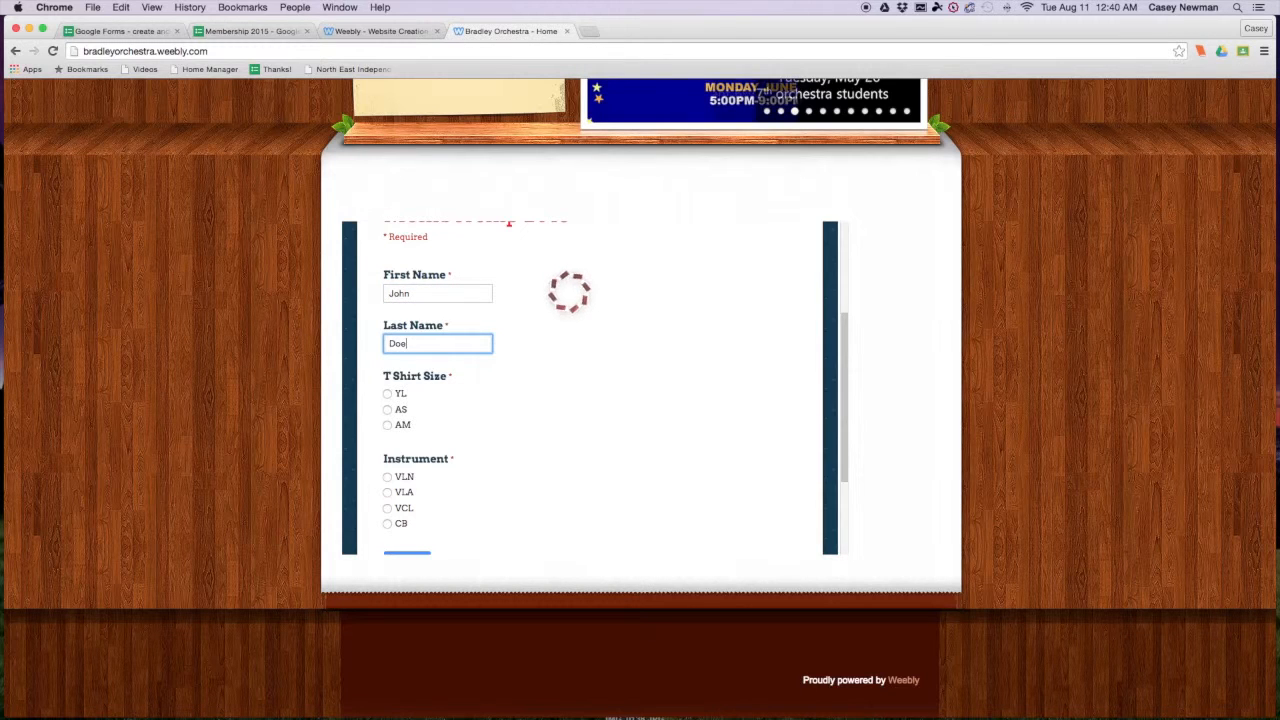
click(398, 409)
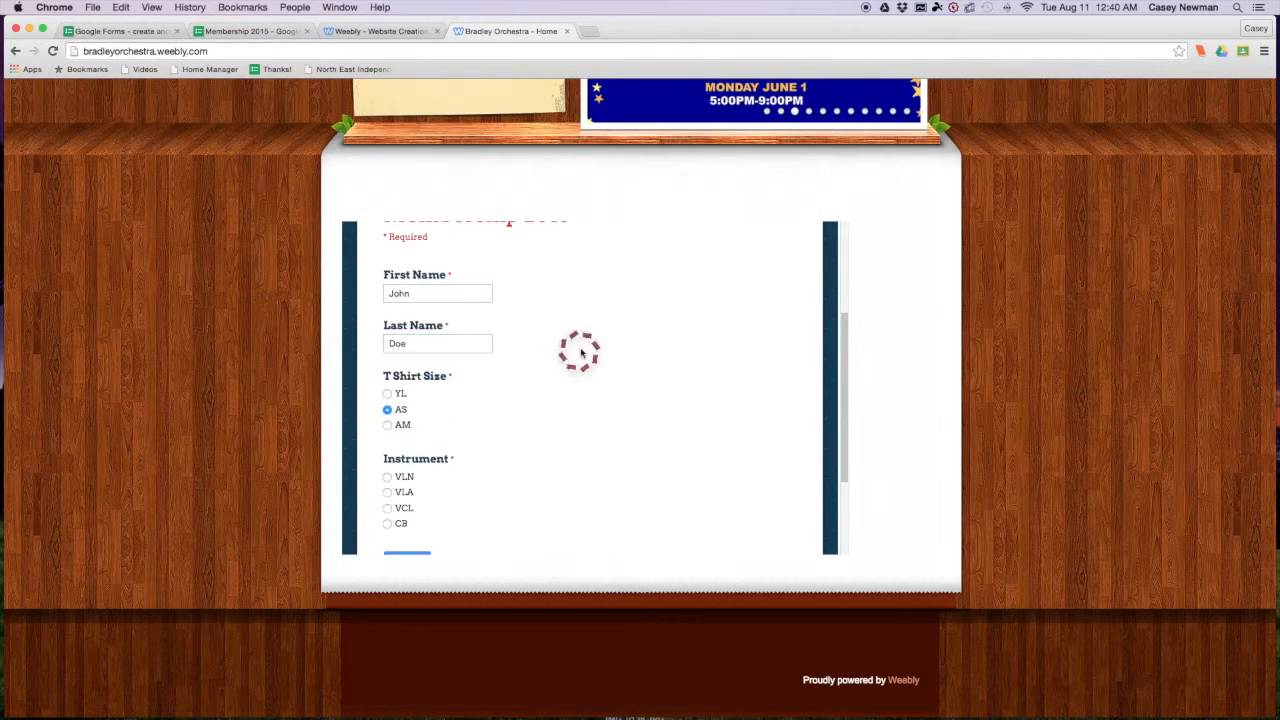
scroll(560, 365, down, 2)
click(387, 385)
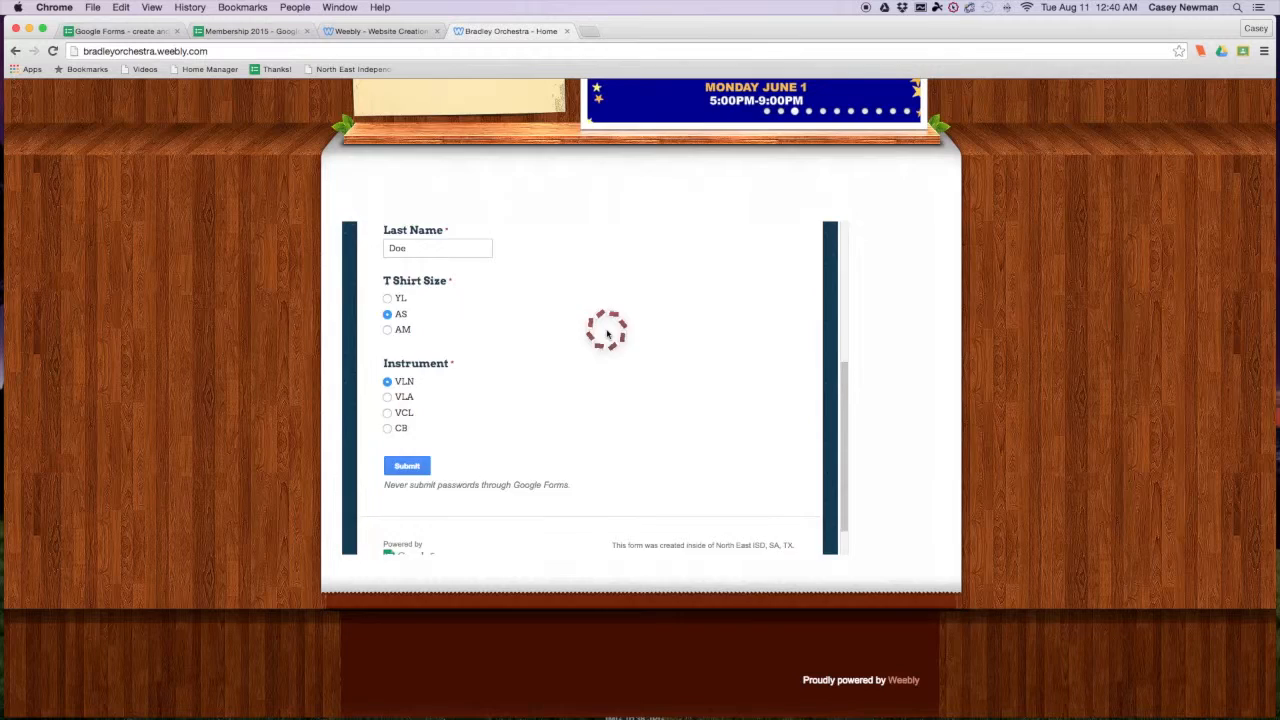
scroll(607, 333, down, 2)
click(418, 423)
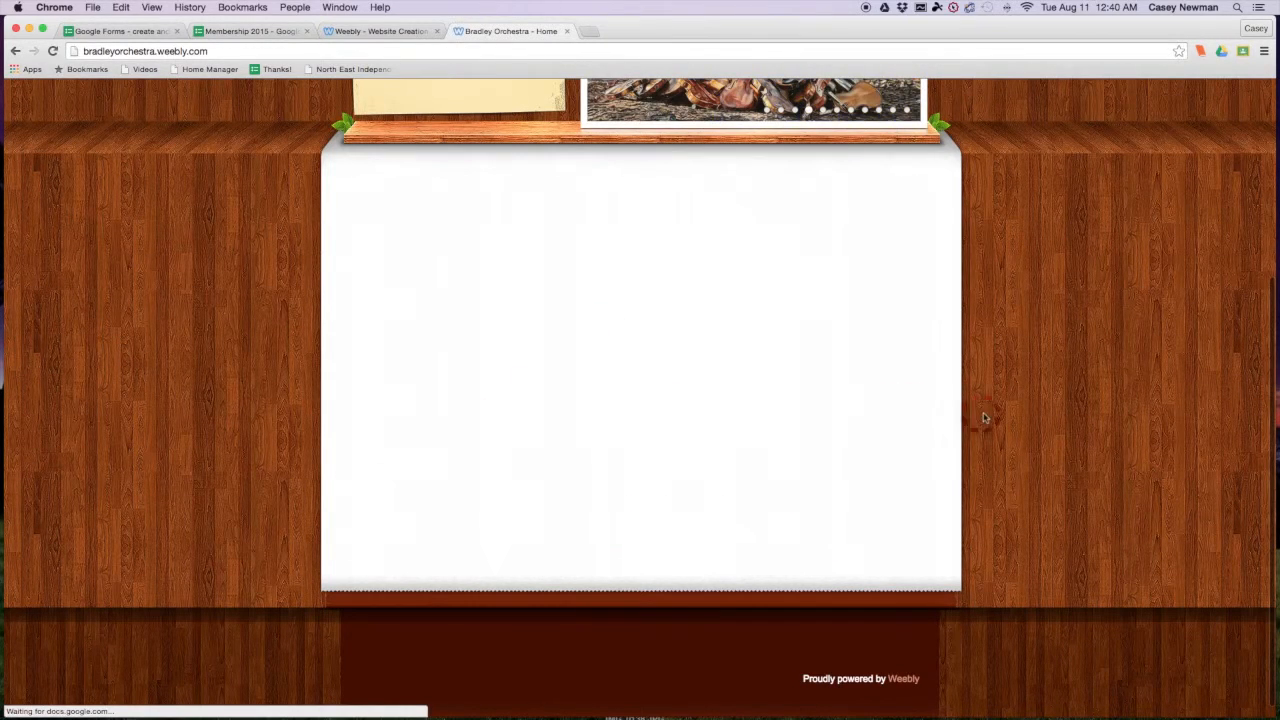
- Start a fresh response and enter a sample first and last name
click(458, 462)
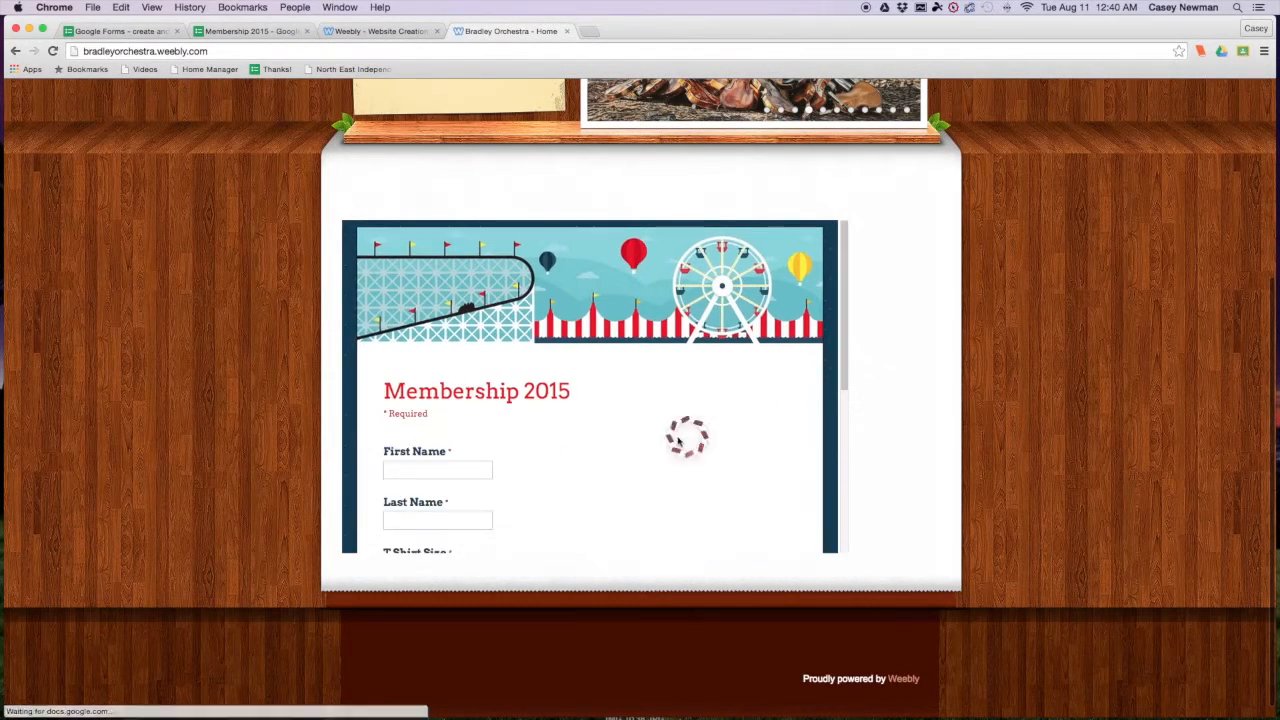
click(452, 469)
text(Jo)
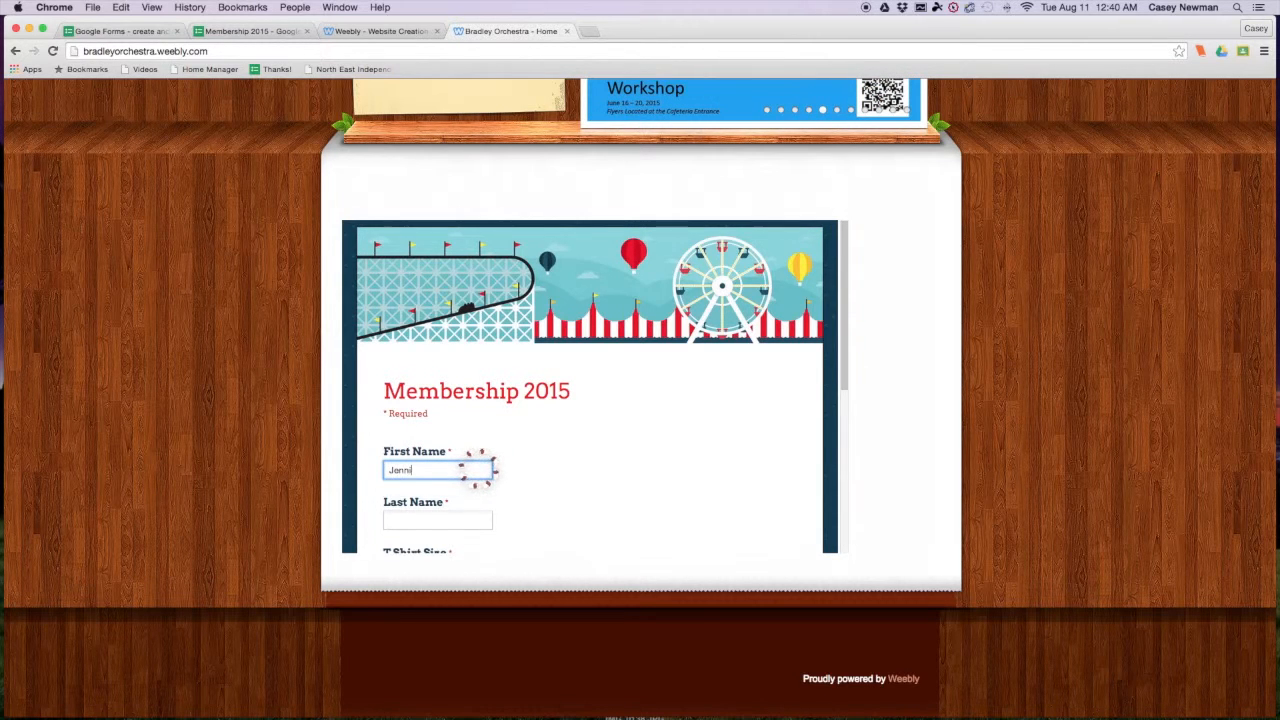
text(nnifer)
click(455, 520)
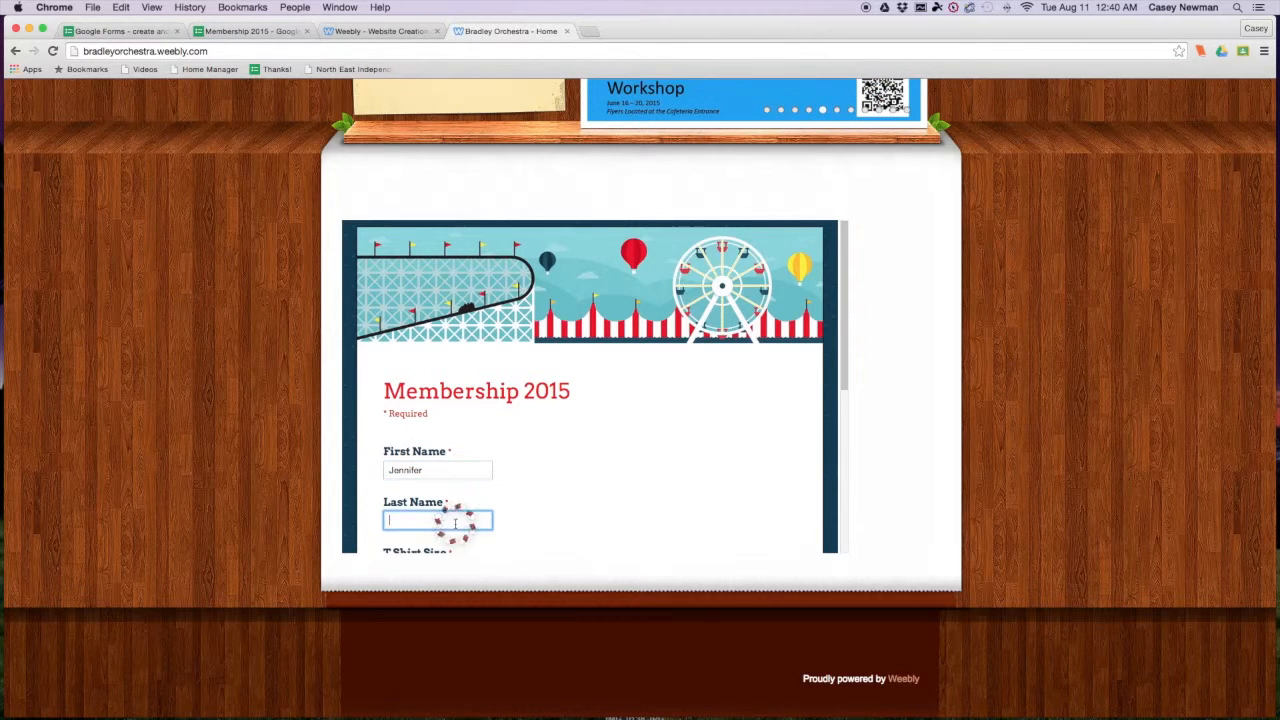
text(Jennings)
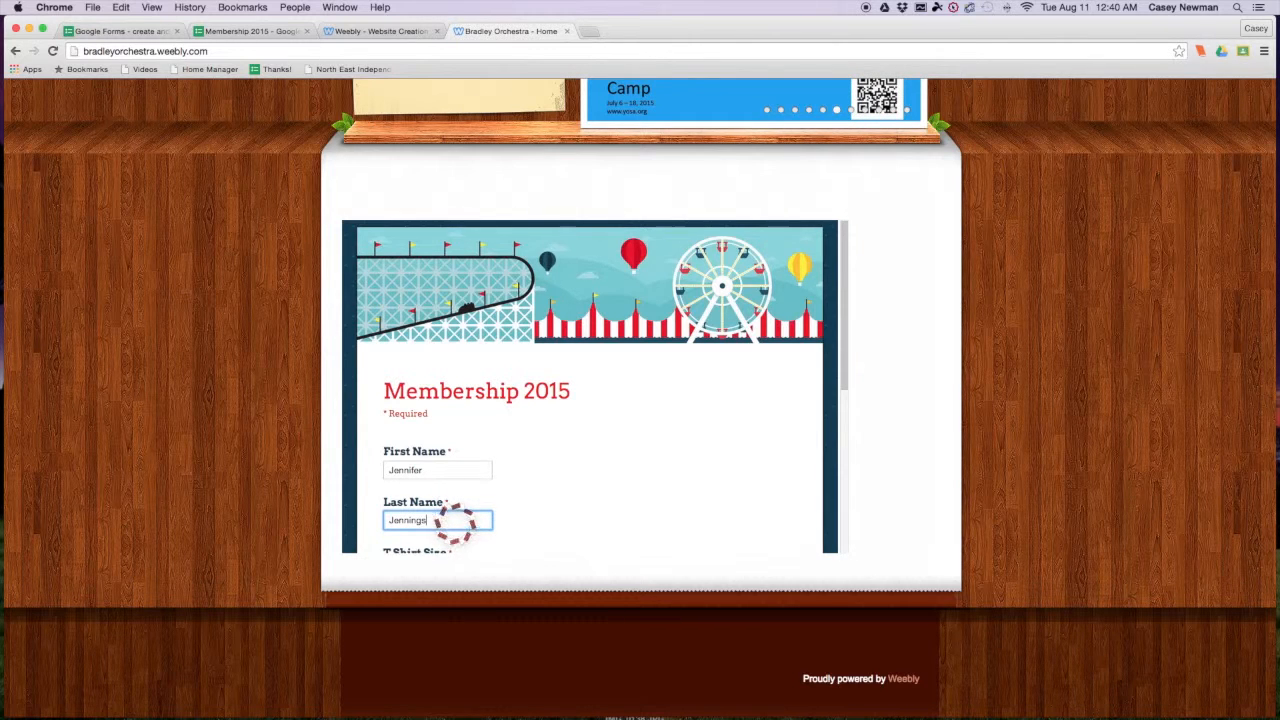
click(605, 485)
- Choose T-shirt size AM and instrument VLA, submit, and start another blank response
scroll(603, 460, down, 1)
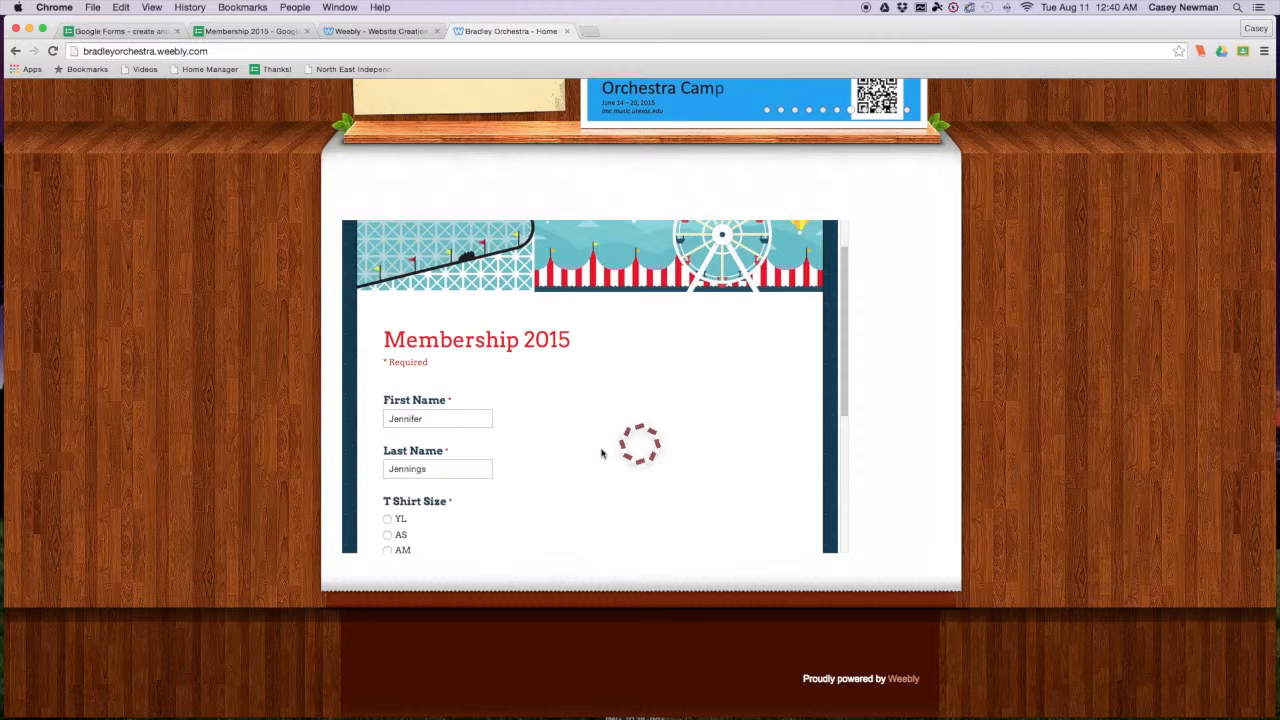
scroll(545, 373, down, 1)
click(388, 519)
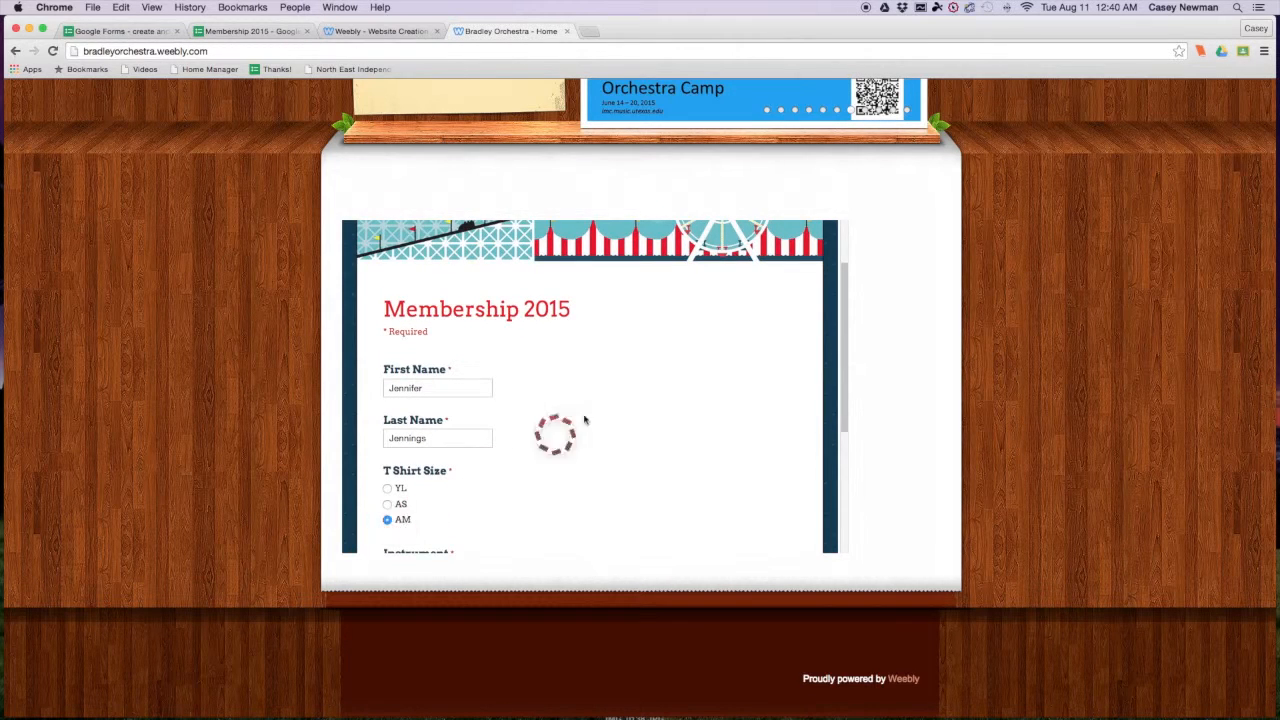
scroll(585, 420, down, 3)
click(387, 447)
click(407, 515)
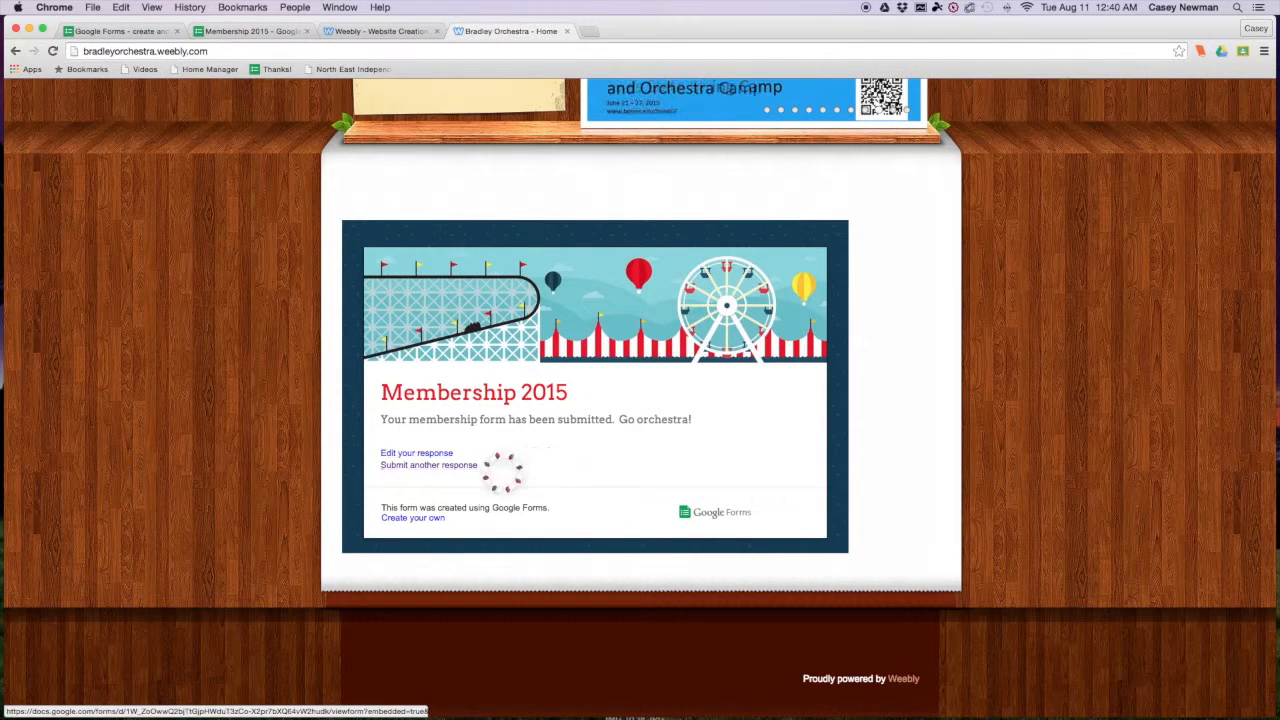
click(440, 465)
- Submit a sample name with T-shirt size YL and instrument VCL, then switch to the Google Forms tab
click(418, 470)
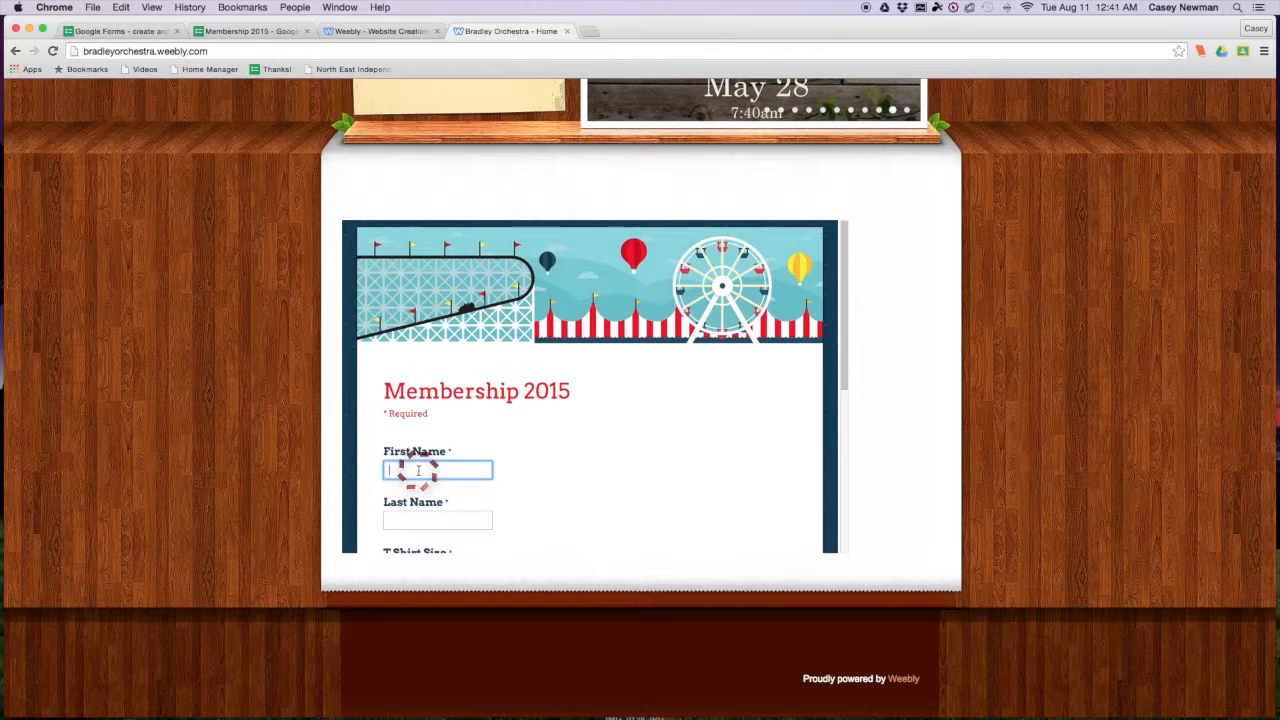
click(445, 519)
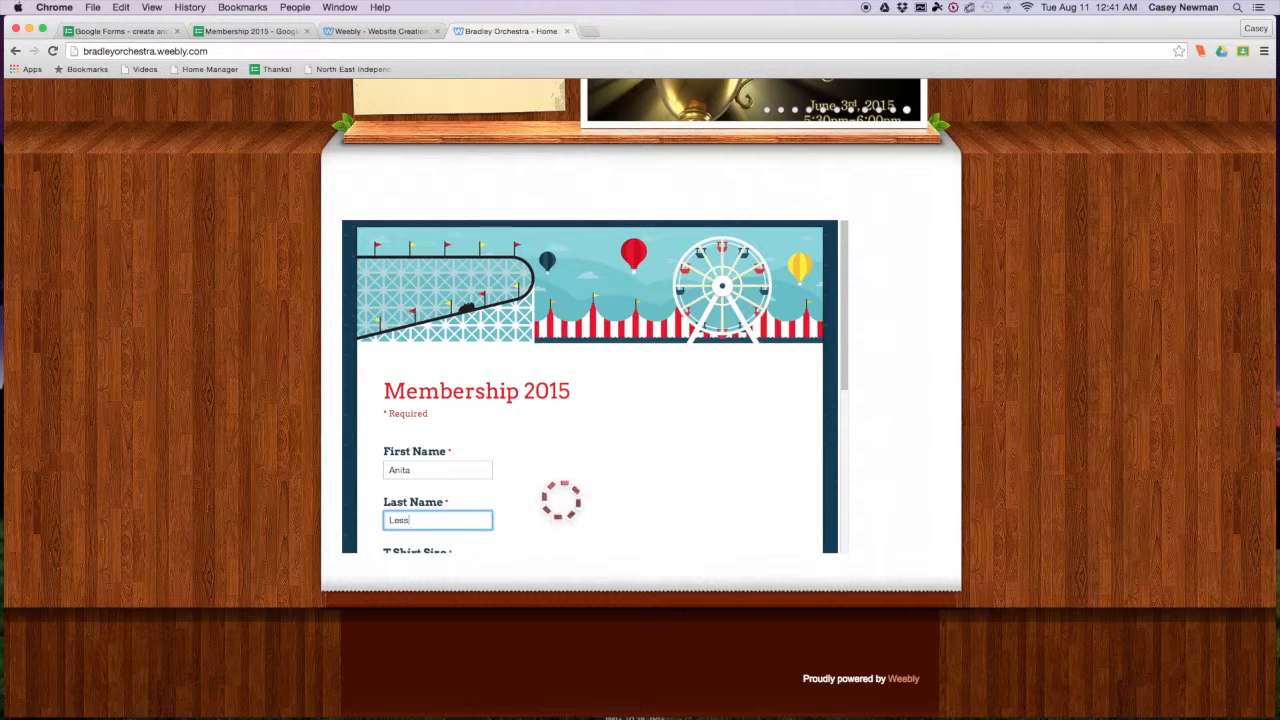
scroll(577, 420, down, 2)
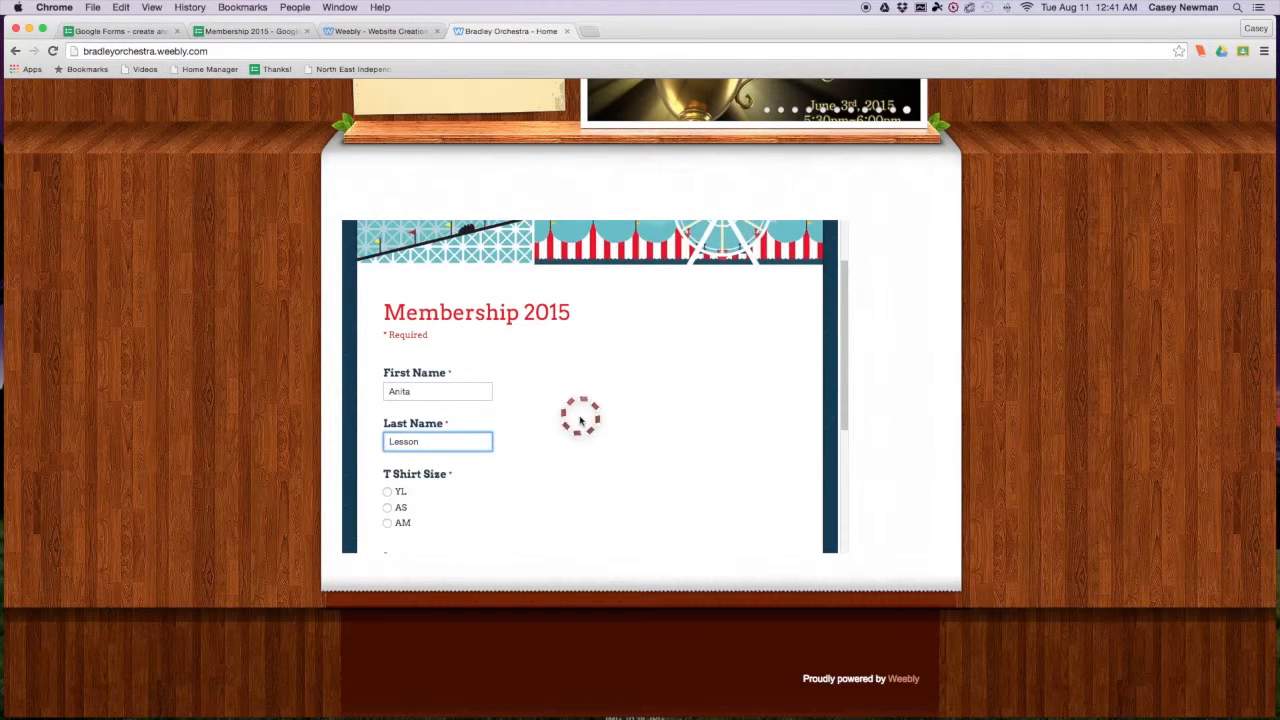
click(388, 492)
scroll(555, 450, down, 2)
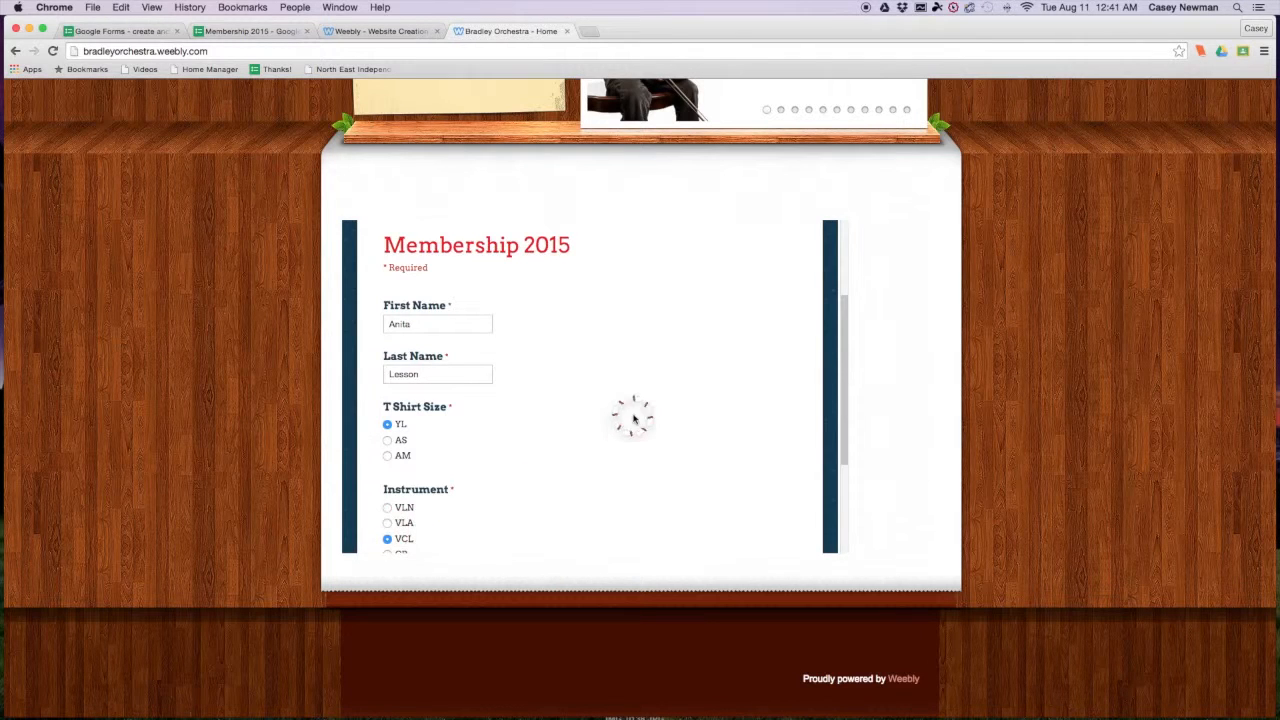
scroll(625, 416, down, 3)
click(410, 486)
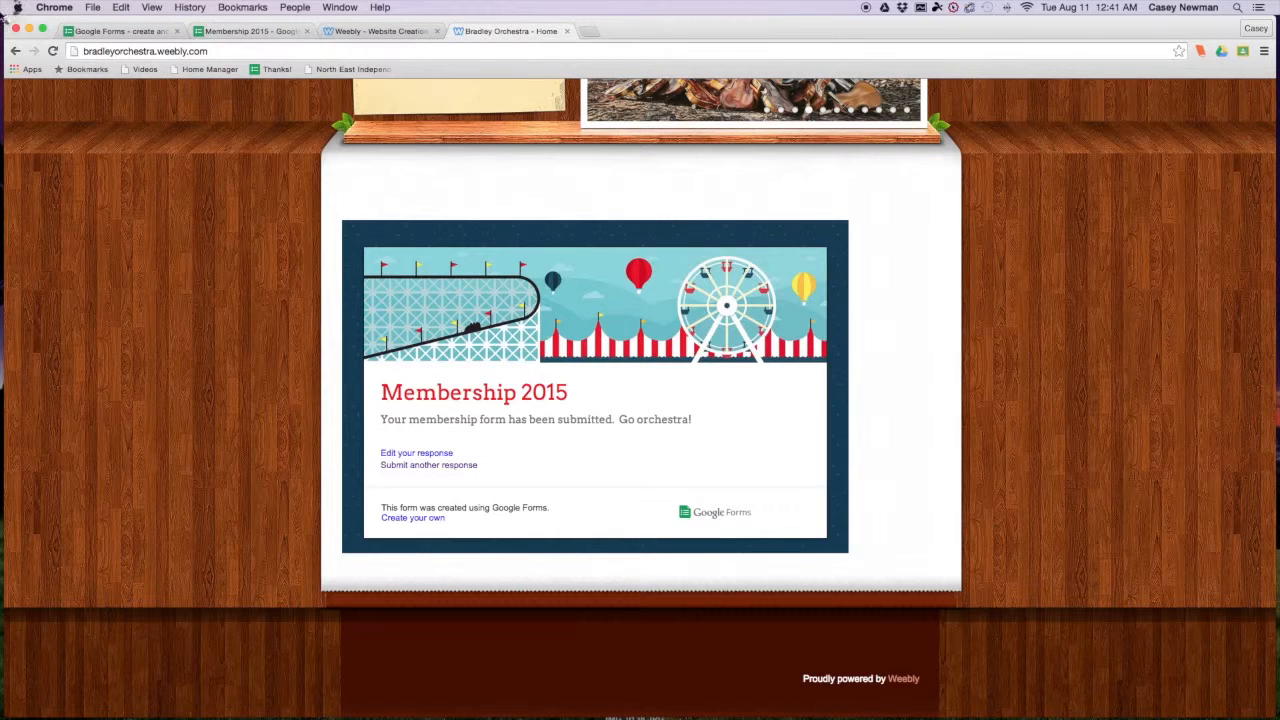
click(132, 31)
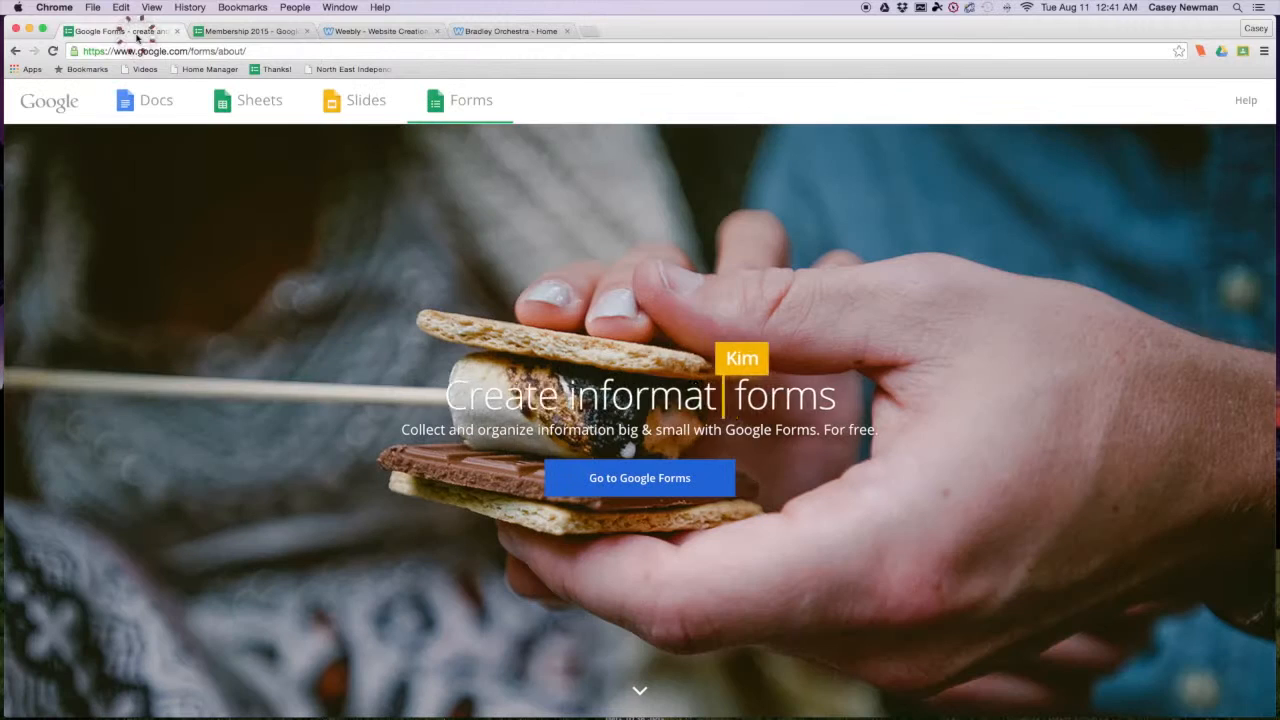
- Open the Membership 2015 form editor and go to View responses for the Membership 2015 (Responses) sheet
click(241, 32)
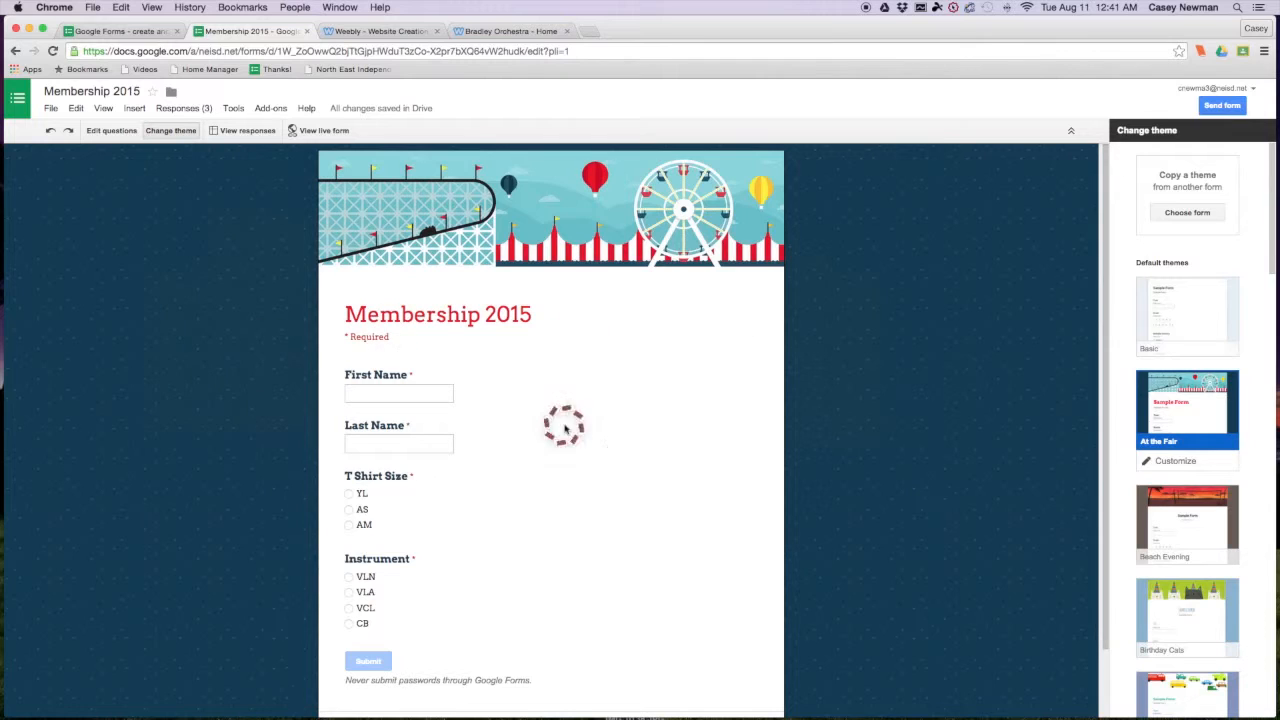
click(243, 136)
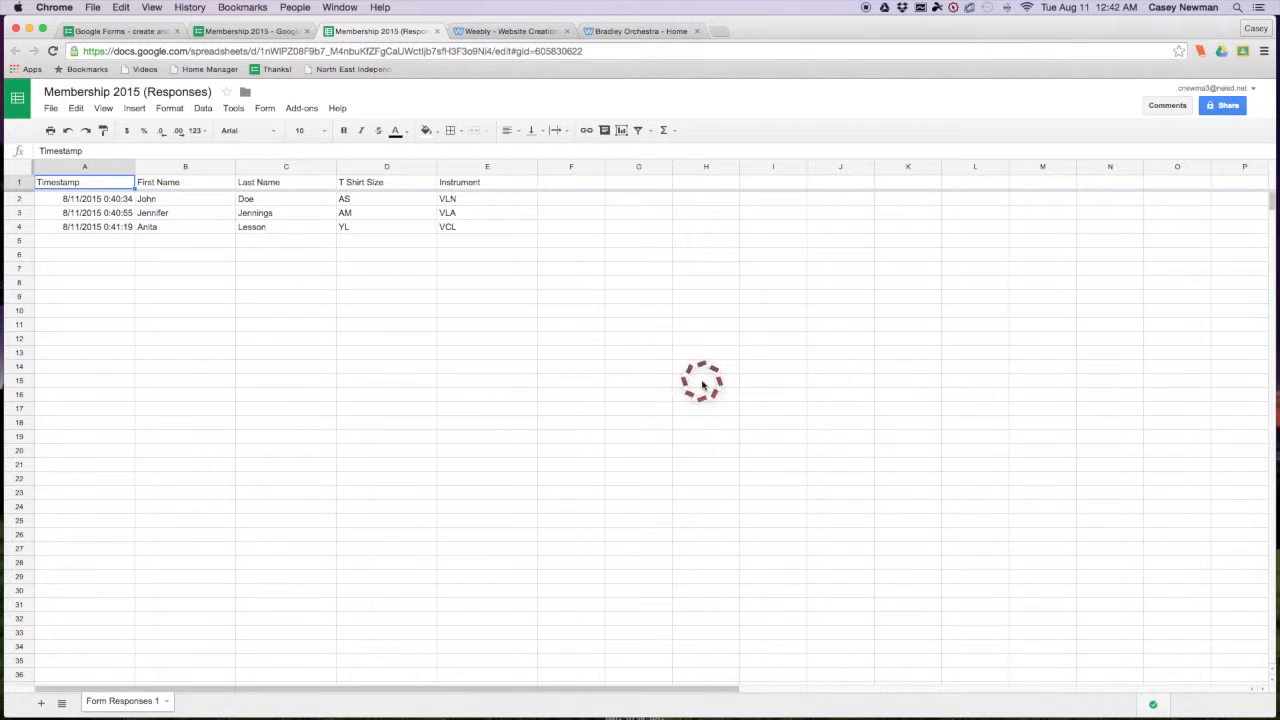
click(272, 168)
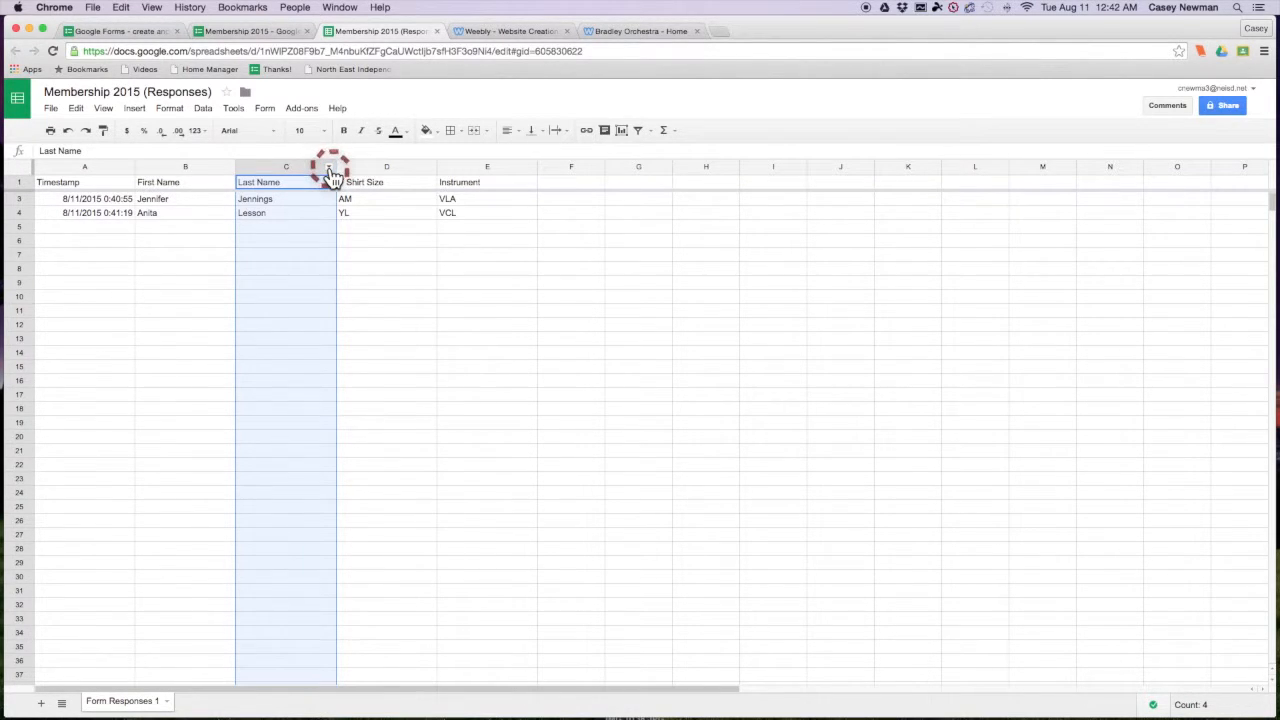
click(329, 168)
click(329, 168)
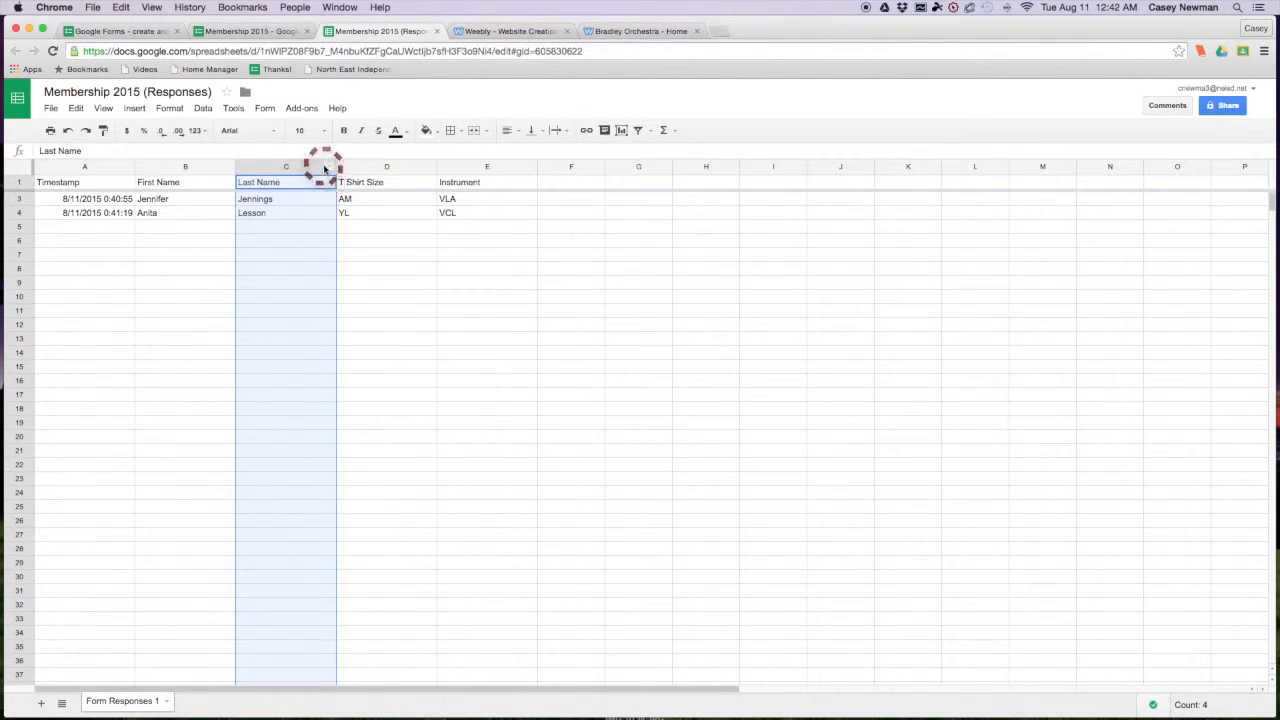
- Sort the responses sheet A→Z on column C, Last Name, from the column's dropdown menu
click(329, 168)
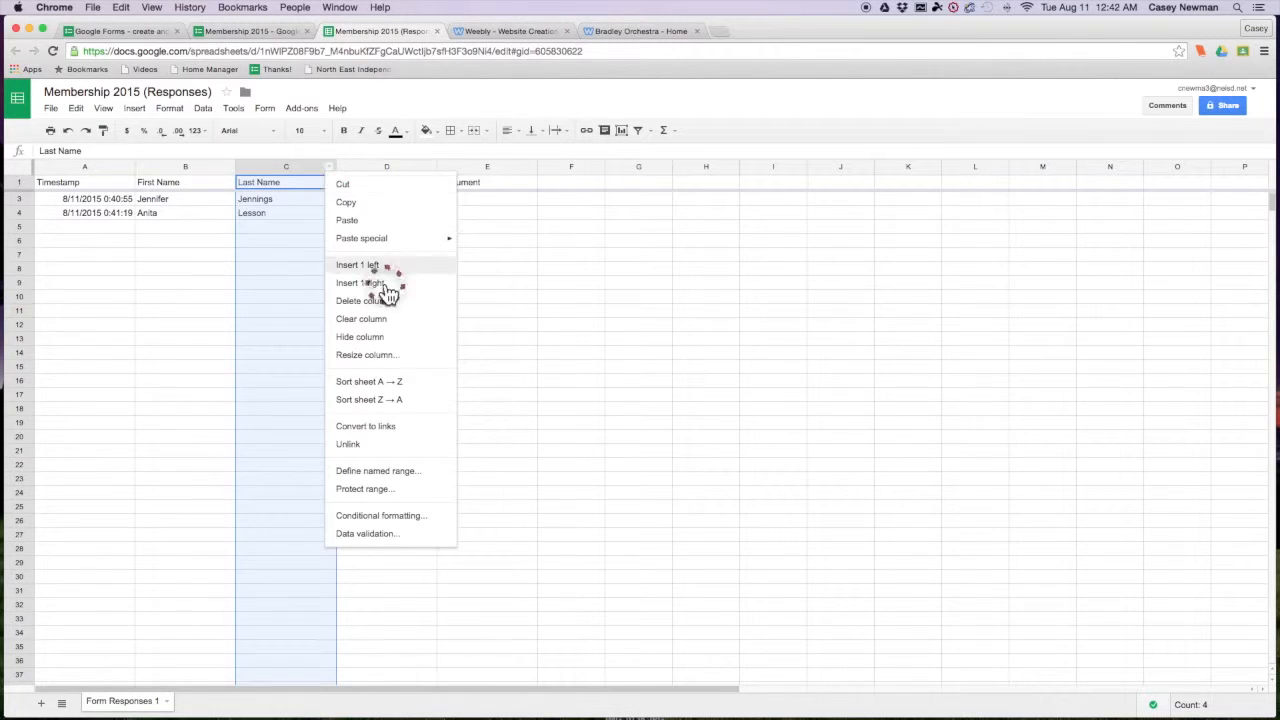
click(369, 381)
click(308, 309)
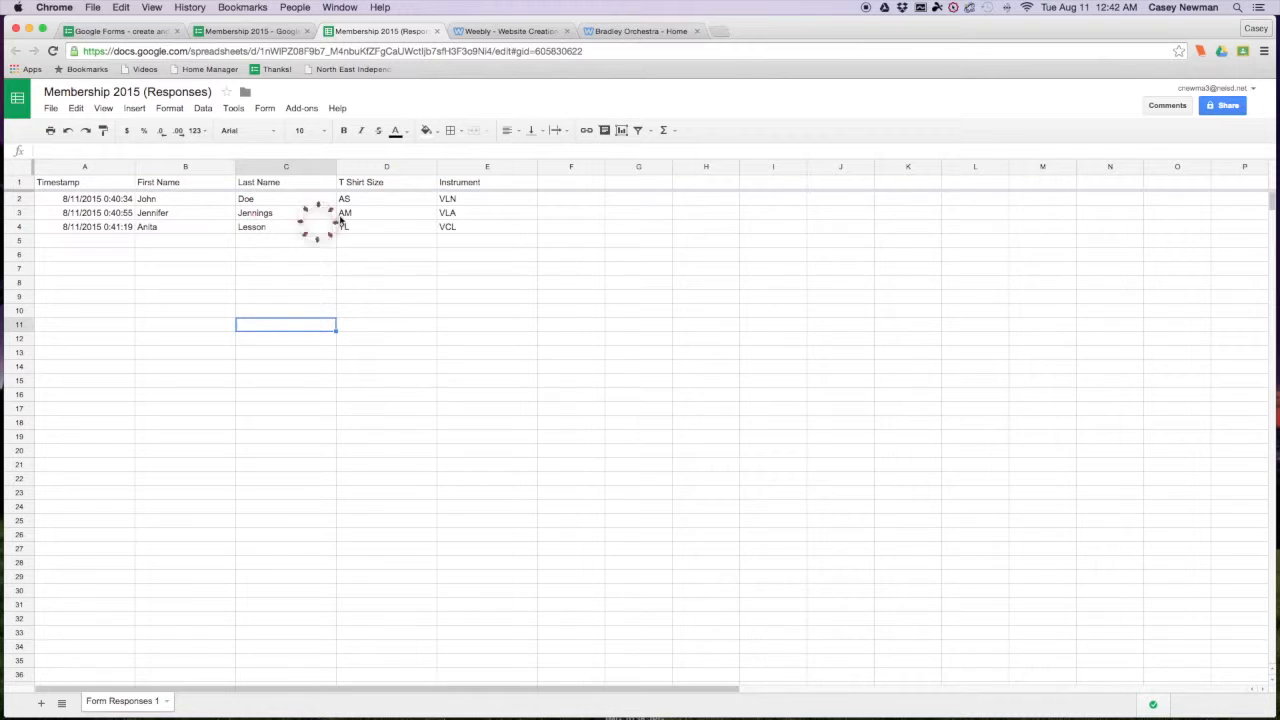
click(303, 168)
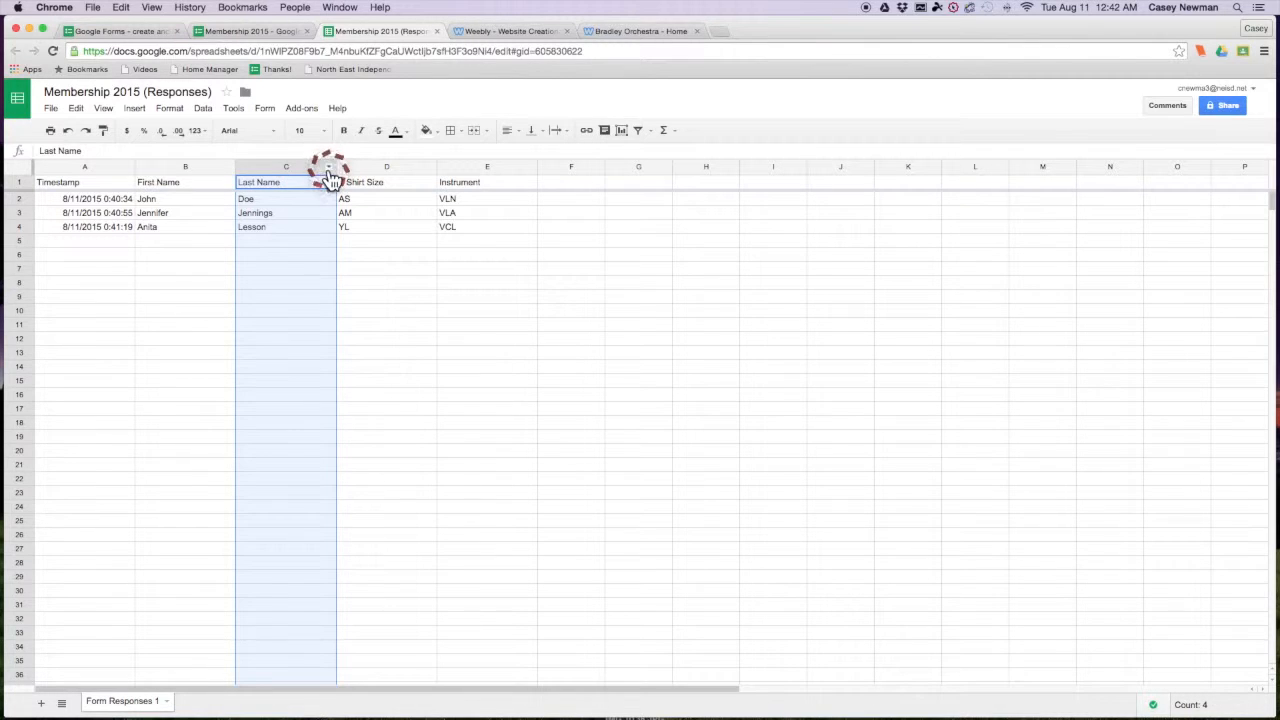
click(330, 170)
click(330, 170)
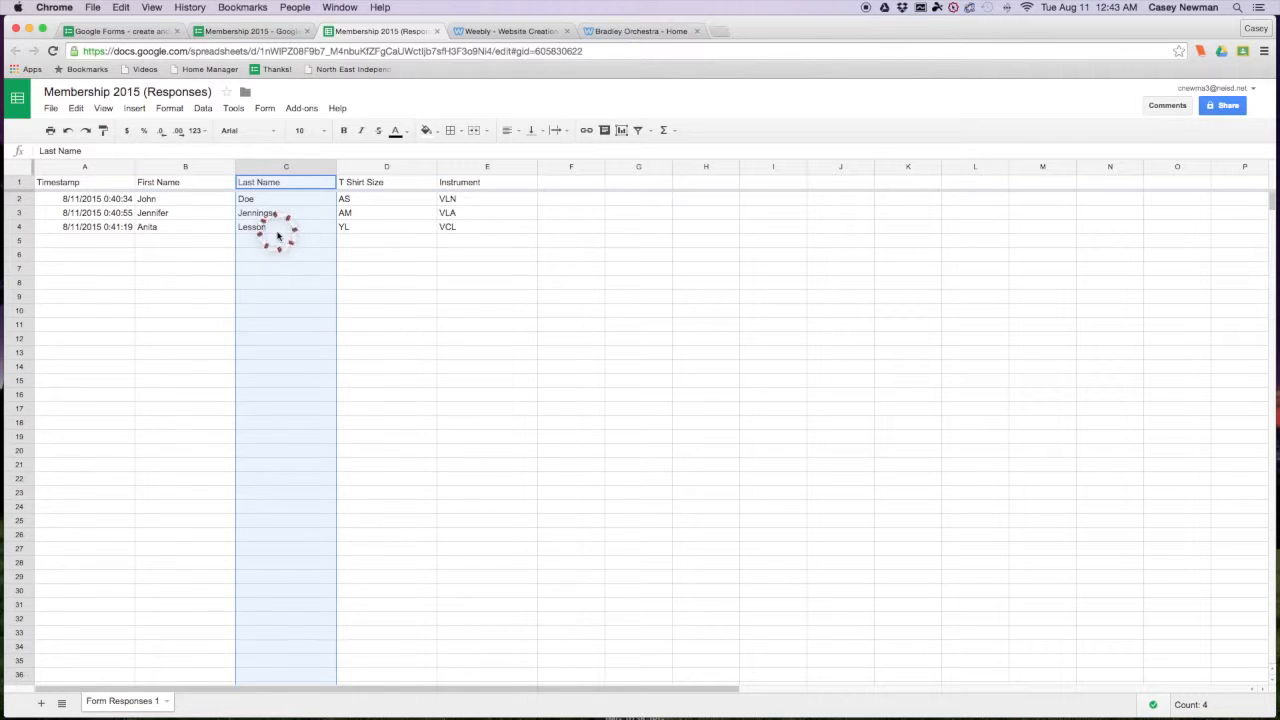
click(528, 341)
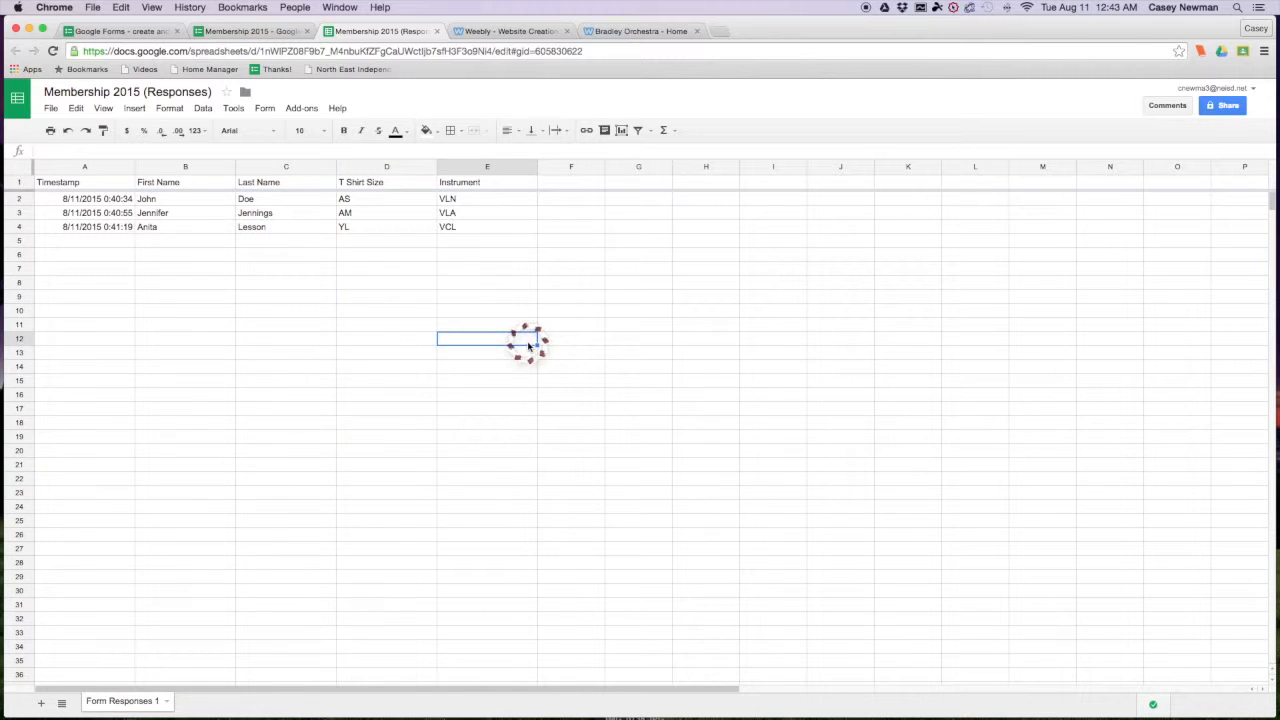
click(49, 108)
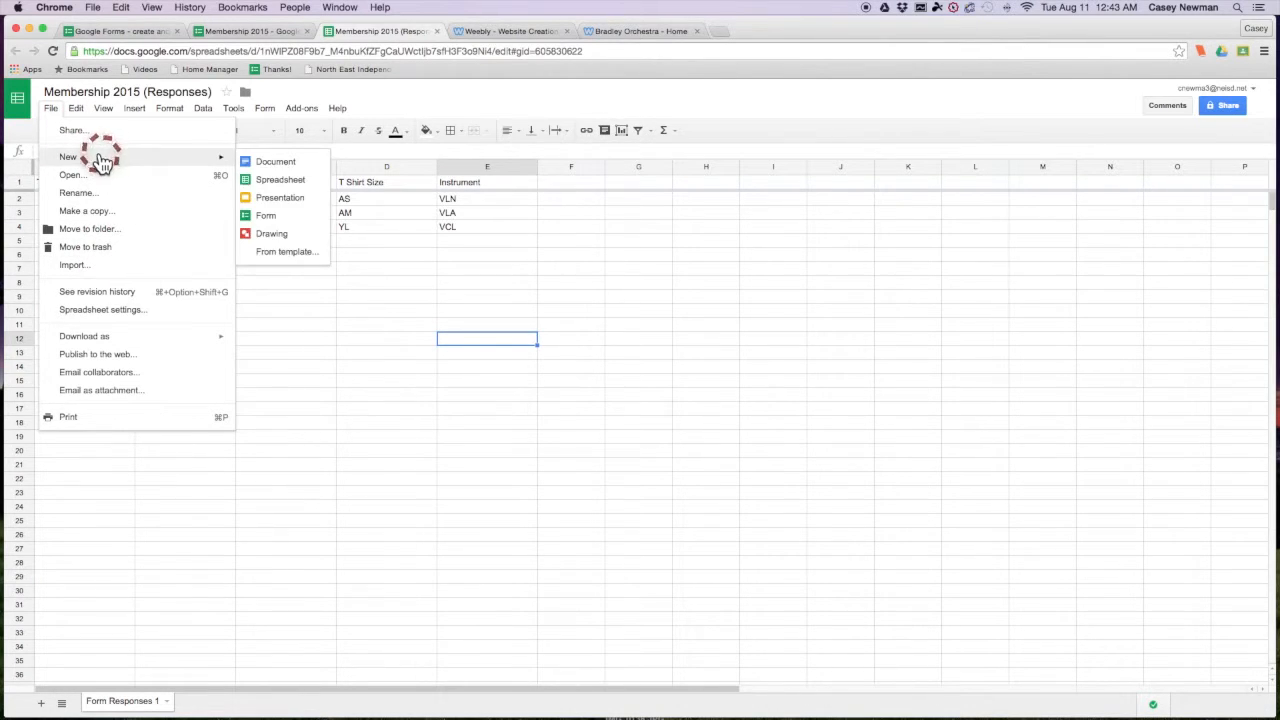
mouse_move(151, 342)
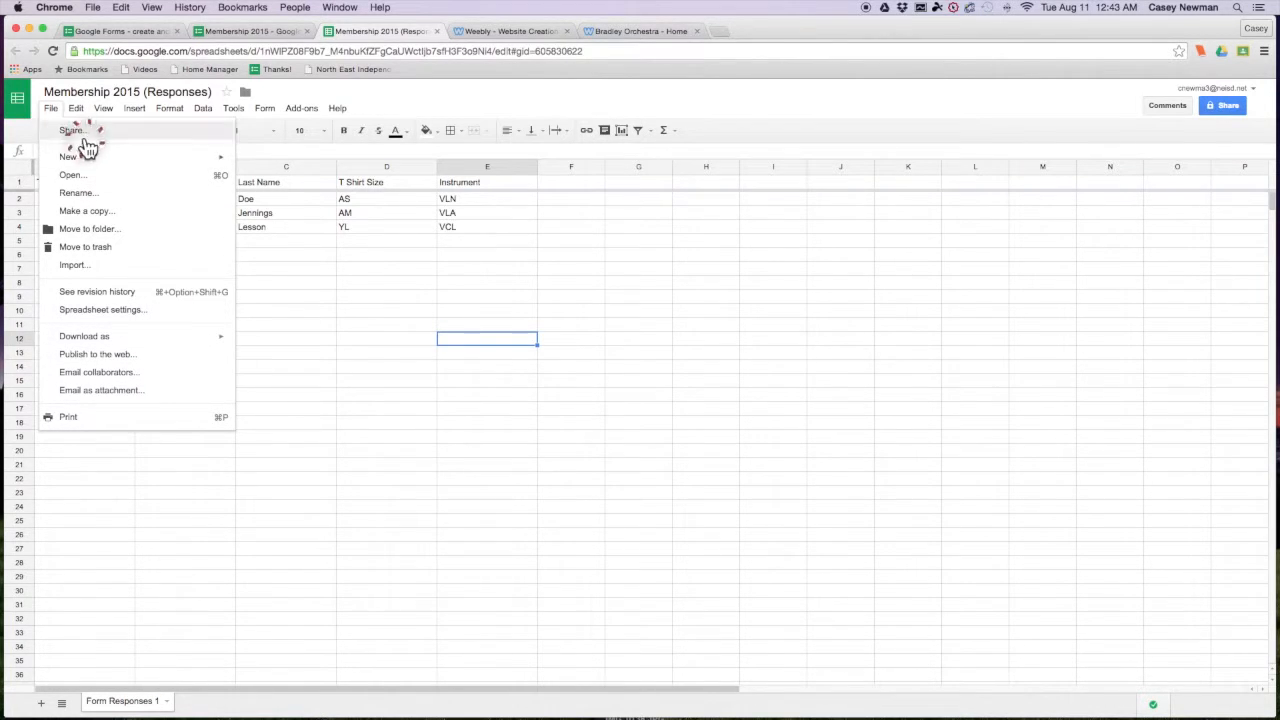
click(467, 281)
click(462, 280)
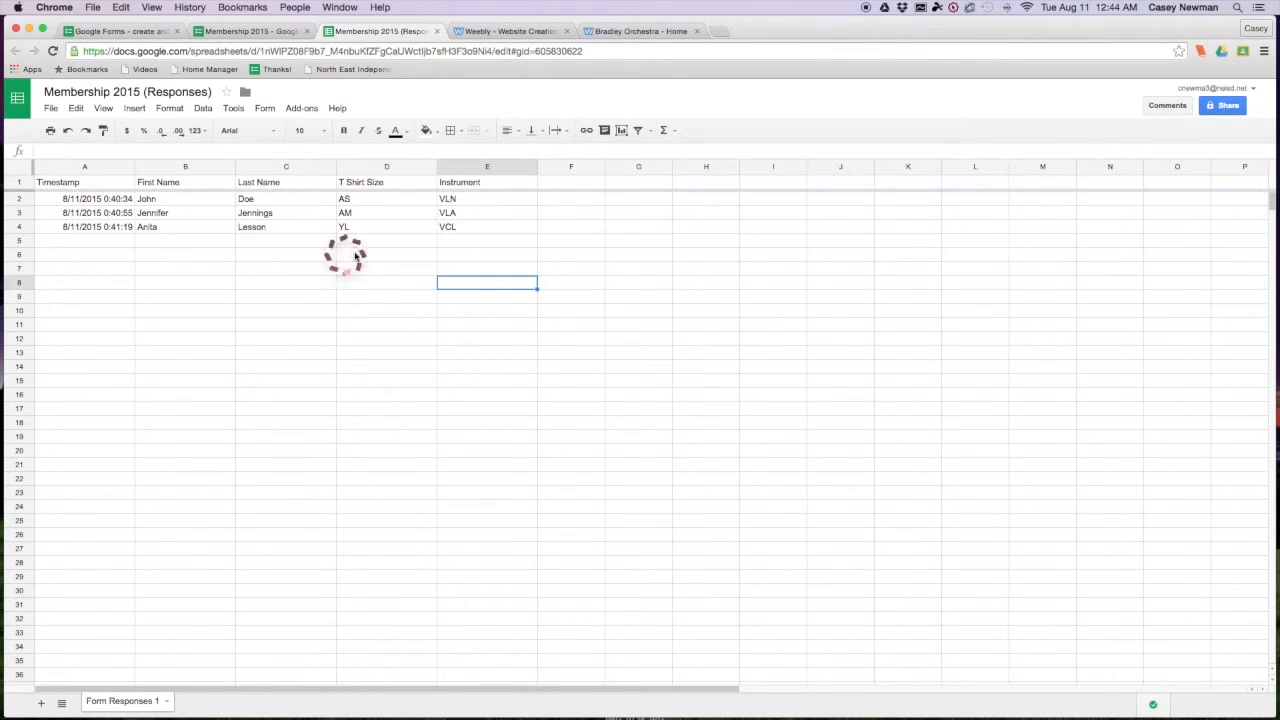
drag(571, 196, 585, 420)
scroll(217, 390, down, 1)
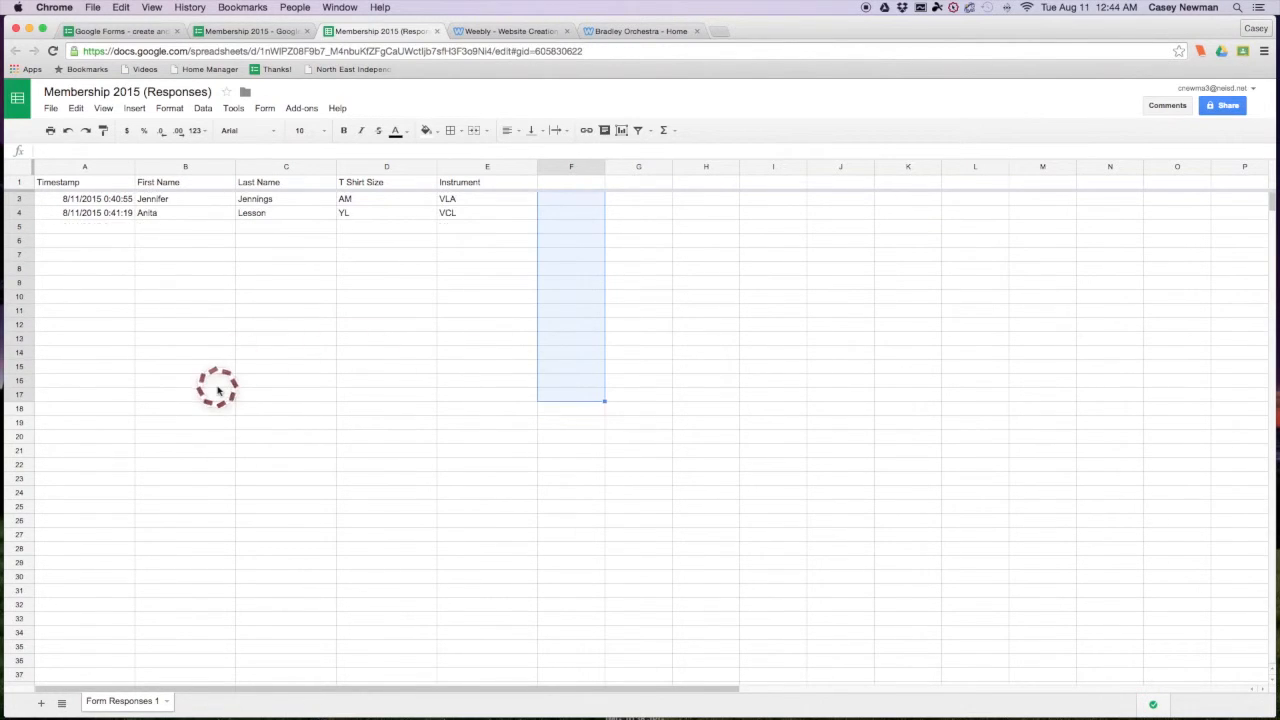